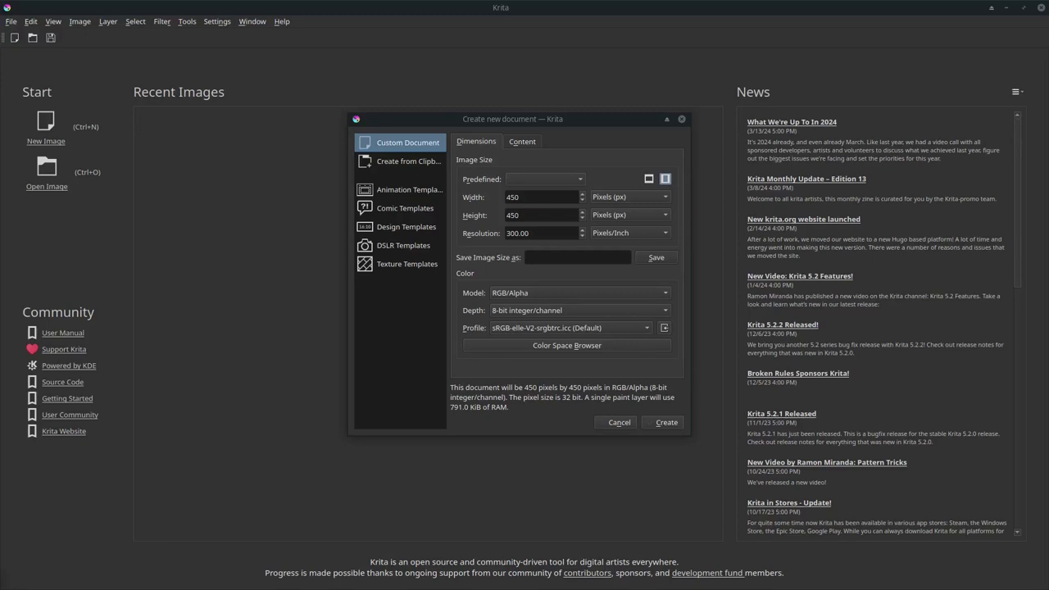
Step: Create a 1.50 × 1.50 inch canvas at 300 ppi (450×450 px)
left_click(607, 198)
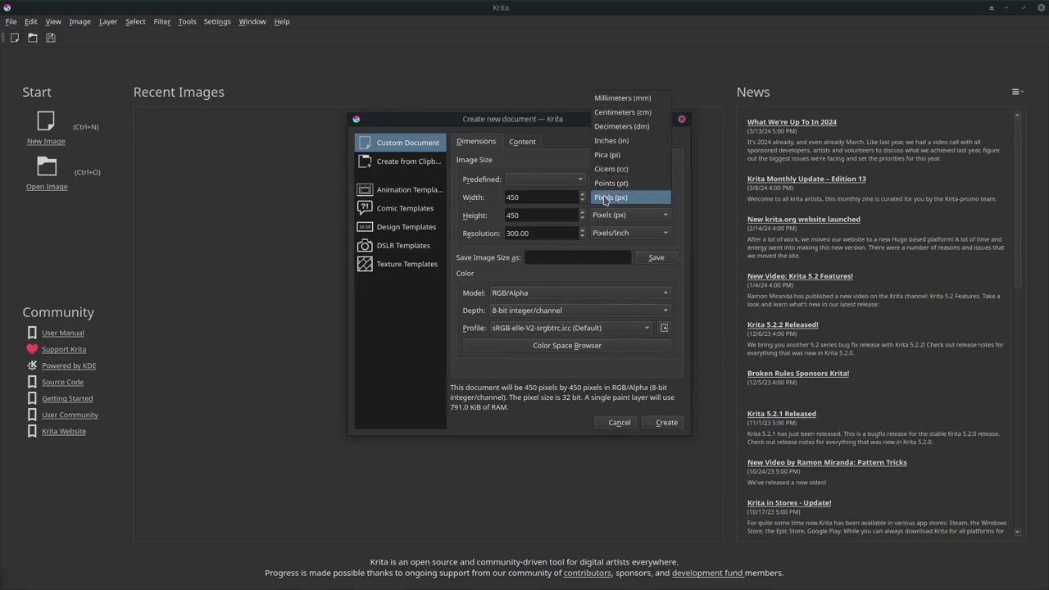
left_click(611, 141)
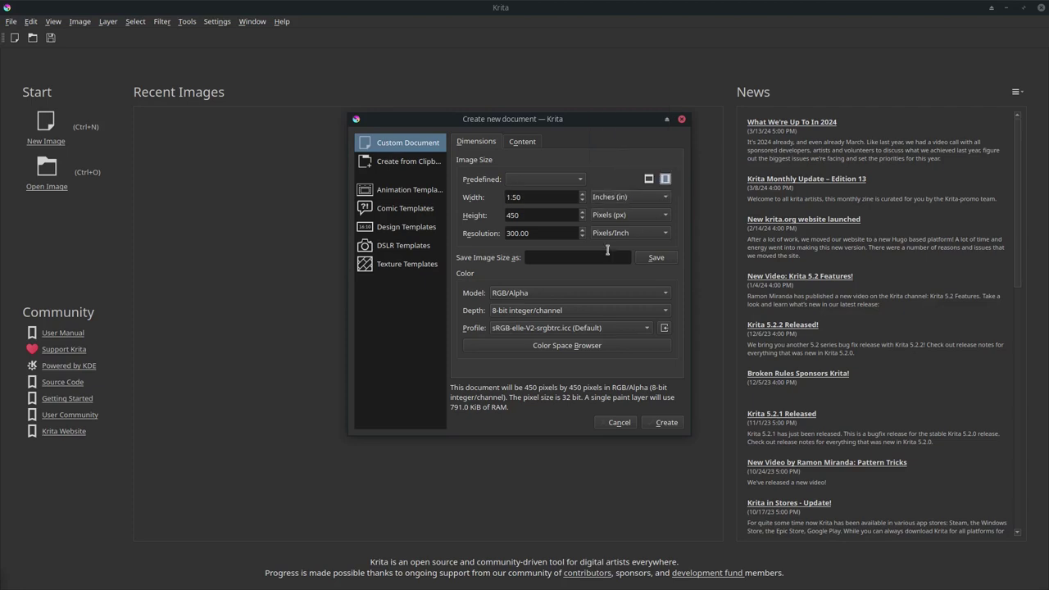
left_click(616, 218)
left_click(620, 159)
left_click(666, 422)
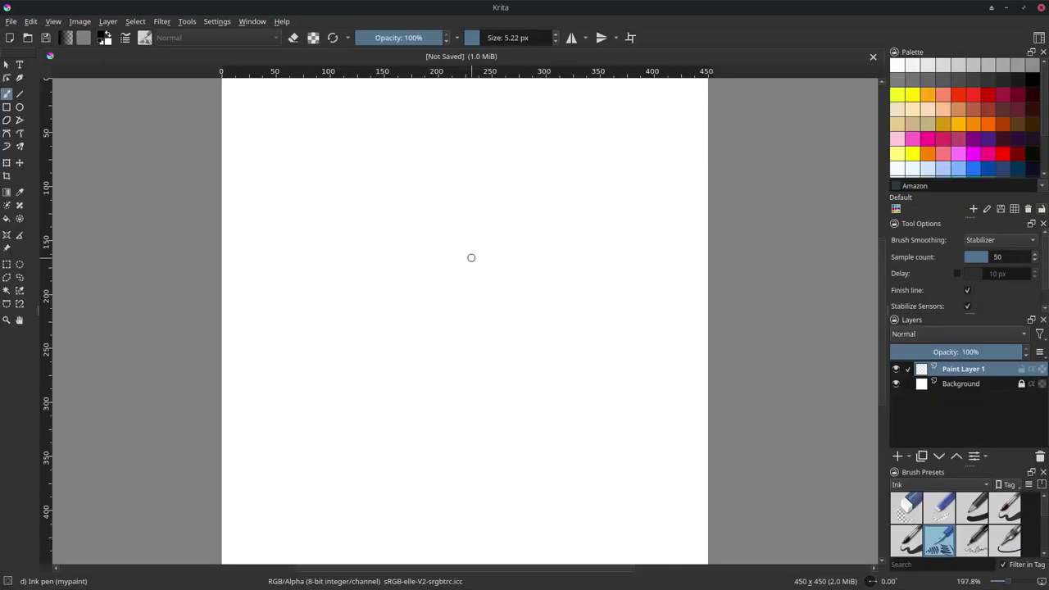
Step: Rotate the canvas view and sketch the fish's head and face in ink
key("4")
key("4")
key("4")
left_click_drag(234, 240, 205, 271)
left_click_drag(250, 261, 253, 259)
left_click_drag(164, 310, 277, 336)
left_click_drag(303, 253, 220, 397)
left_click_drag(212, 360, 270, 336)
Step: Sketch the fish's body, fins and tail, redoing the lower fin and hook
left_click_drag(348, 352, 426, 356)
mouse_move(238, 238)
left_mouse_down()
mouse_move(468, 487)
mouse_move(565, 447)
left_mouse_up()
left_click_drag(344, 201, 492, 78)
left_click_drag(426, 385, 455, 465)
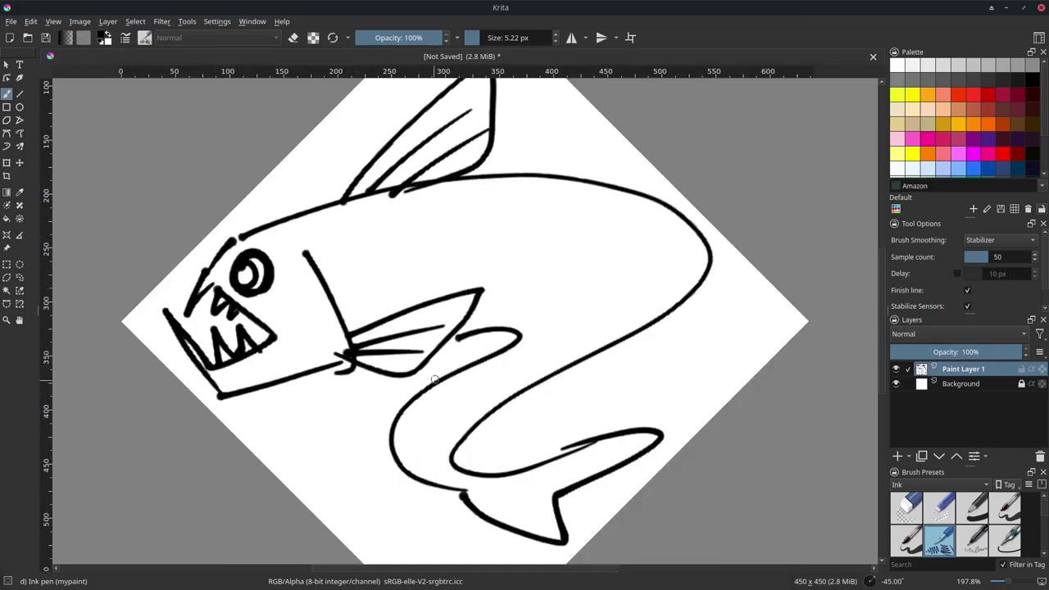
left_click_drag(452, 391, 505, 350)
key("ctrl+z")
left_click_drag(480, 419, 538, 384)
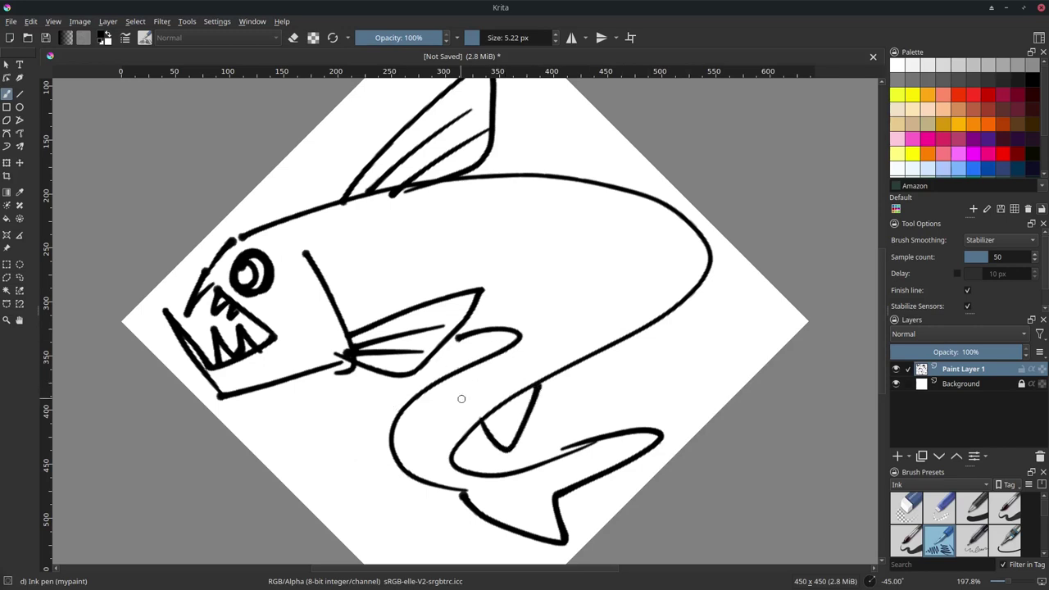
key("ctrl+z")
left_click_drag(503, 349, 471, 394)
left_click_drag(418, 390, 426, 528)
Step: Add Paint Layer 2 above the sketch and fade the sketch layer
key("Insert")
scroll(354, 252, "down", 5)
scroll(435, 246, "up", 2)
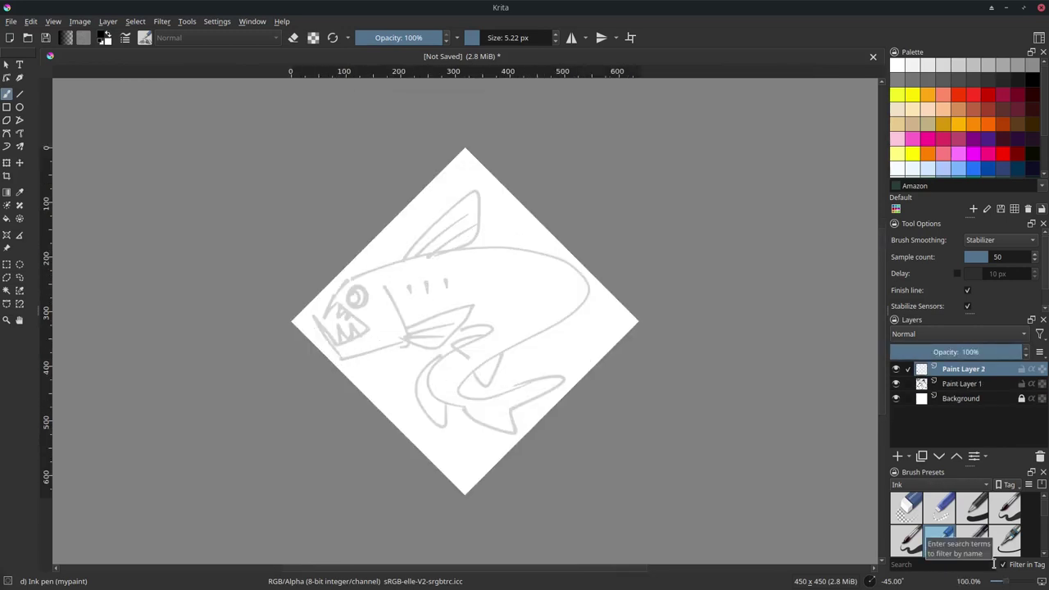
Step: Ink the upper fins, head outline, jaw and teeth on Paint Layer 2
left_click_drag(403, 328, 485, 292)
mouse_move(402, 260)
left_mouse_down()
mouse_move(480, 246)
mouse_move(360, 328)
mouse_move(402, 327)
left_mouse_up()
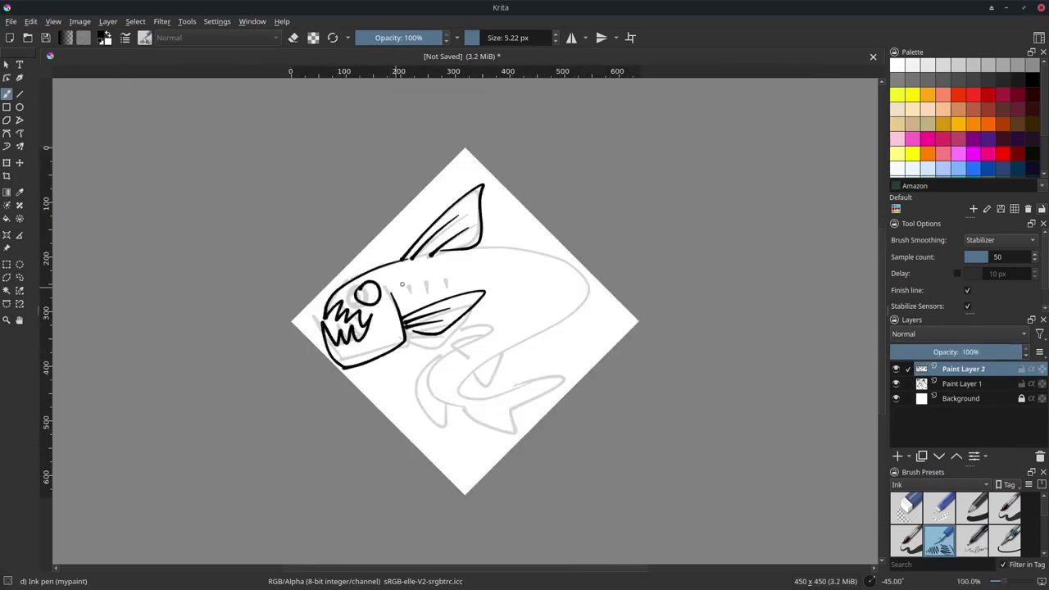
key("ctrl+z")
key("ctrl+z")
left_click_drag(314, 318, 402, 328)
key("ctrl+z")
mouse_move(337, 303)
left_mouse_down()
mouse_move(365, 343)
mouse_move(362, 317)
mouse_move(360, 336)
left_mouse_up()
key("ctrl+z")
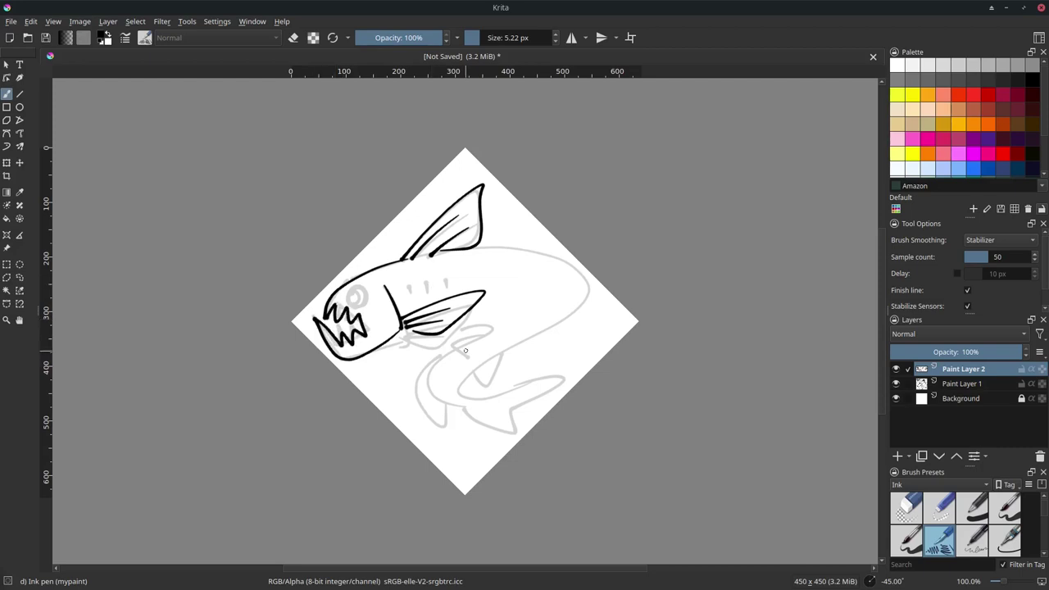
Step: Ink the belly line, lower fins, back line and forked tail
left_click_drag(378, 352, 492, 325)
left_click_drag(442, 348, 499, 326)
left_click_drag(474, 367, 504, 356)
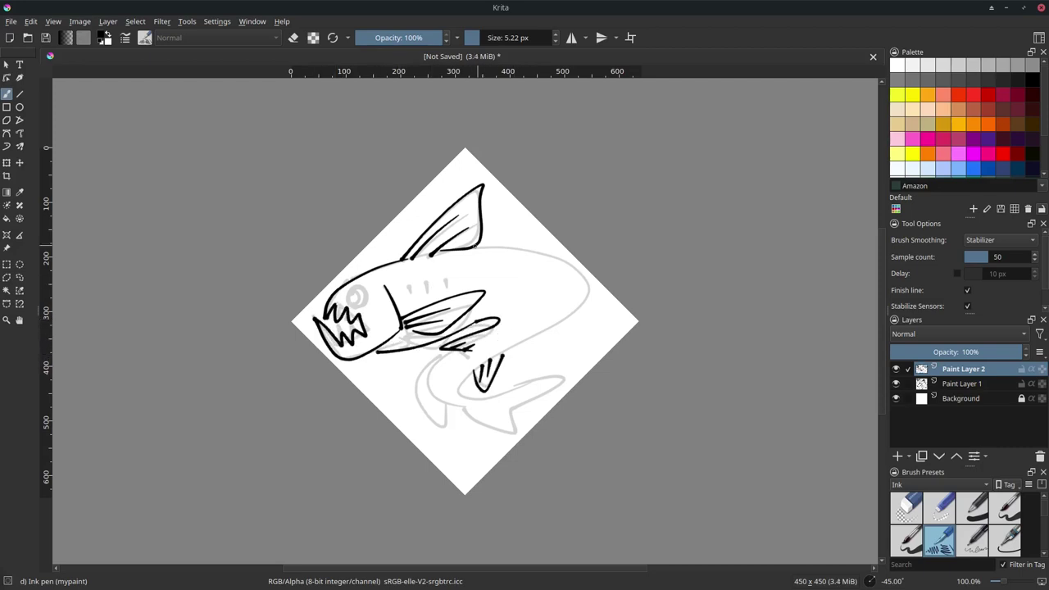
mouse_move(476, 244)
left_mouse_down()
mouse_move(443, 352)
mouse_move(464, 401)
mouse_move(512, 410)
mouse_move(496, 434)
left_mouse_up()
Step: Add the tail stripes, lower tail lobe, eye ring and back markings
left_click_drag(443, 354, 447, 443)
left_click_drag(431, 403, 438, 431)
left_click_drag(410, 348, 431, 356)
mouse_move(365, 285)
left_mouse_down()
mouse_move(373, 305)
mouse_move(344, 332)
left_mouse_up()
mouse_move(409, 283)
left_mouse_down()
mouse_move(410, 293)
mouse_move(430, 290)
left_mouse_up()
left_click_drag(497, 279, 521, 334)
Step: Hide the sketch layer, fill the eye and teeth solid black, and touch up the dorsal fin
key("f")
left_click(348, 329)
left_click(367, 289)
left_click(359, 297)
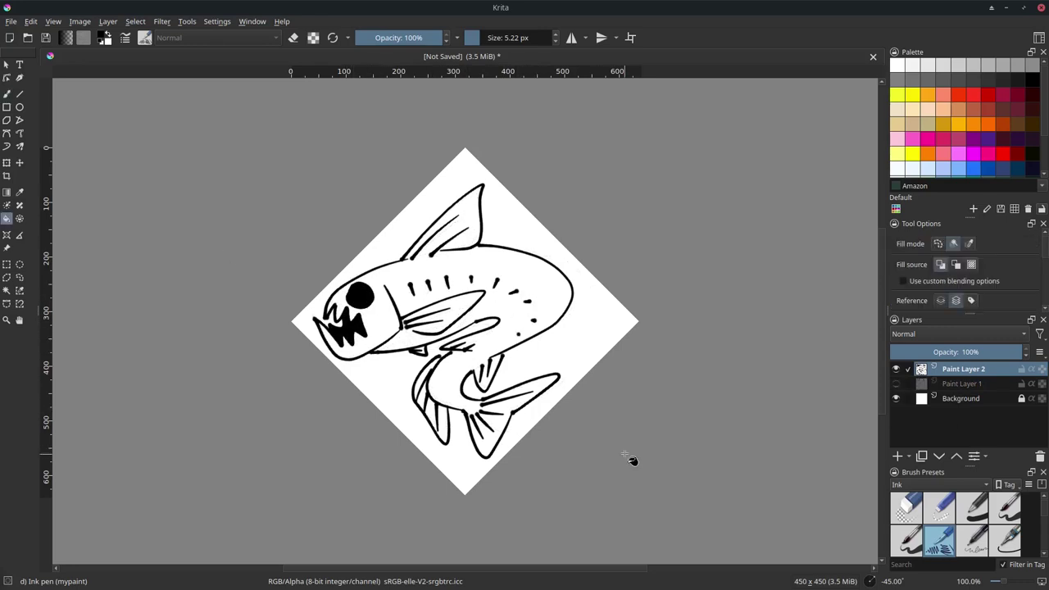
key("b")
mouse_move(477, 244)
left_mouse_down()
mouse_move(481, 188)
mouse_move(480, 243)
left_mouse_up()
key("e")
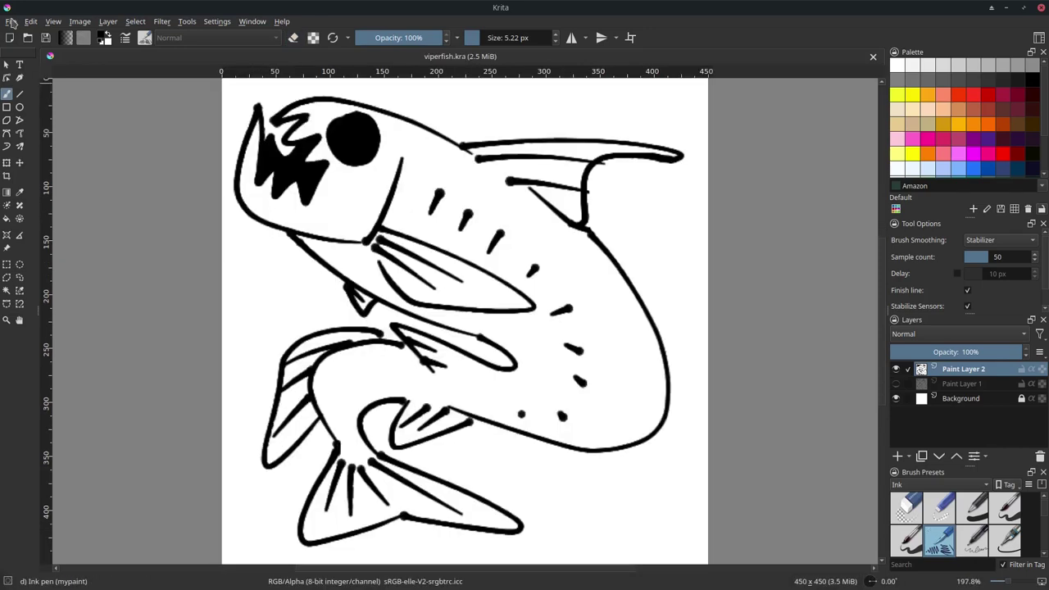
left_click(11, 21)
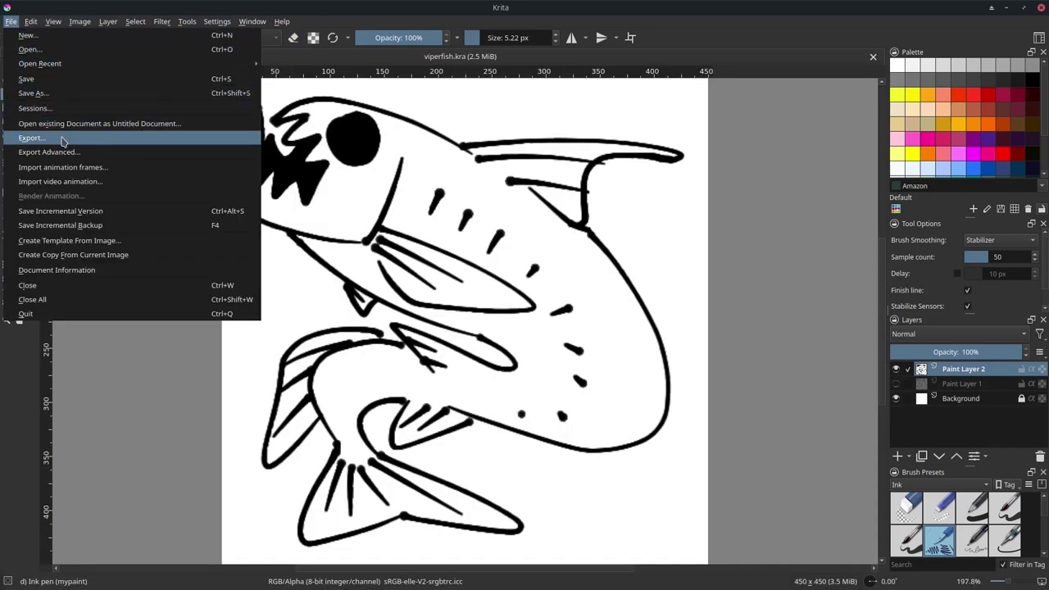
Step: Export the drawing as viperfish.png in PNG format, then close Krita
left_click(63, 141)
left_click(426, 384)
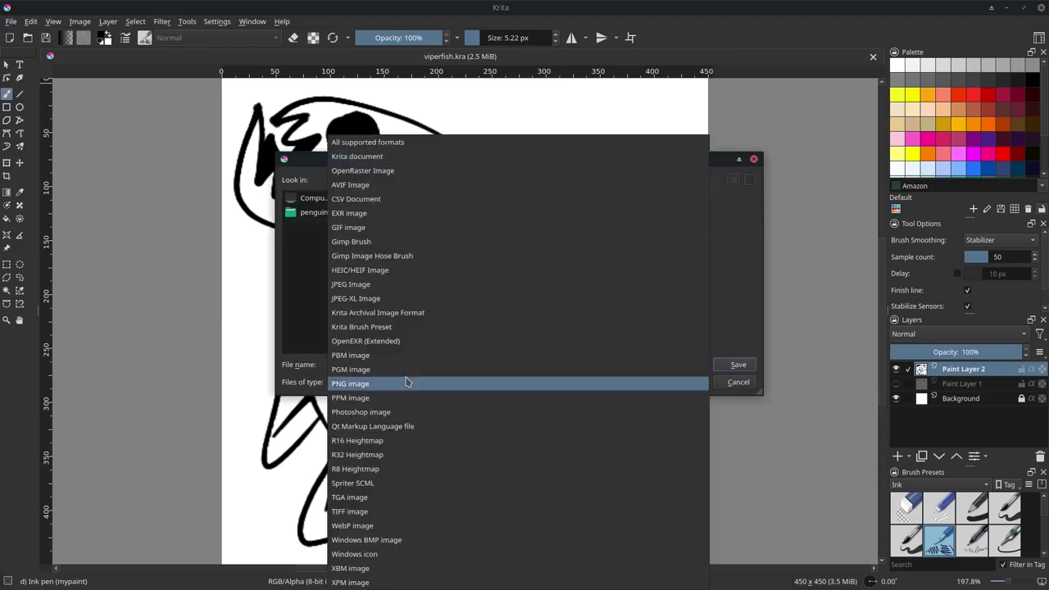
left_click(387, 384)
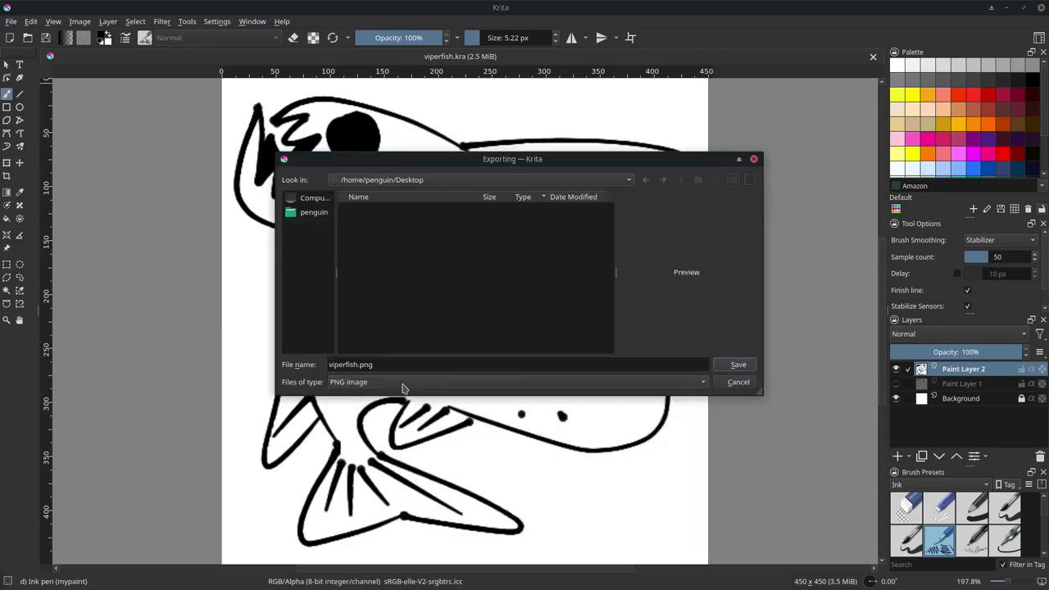
left_click(742, 365)
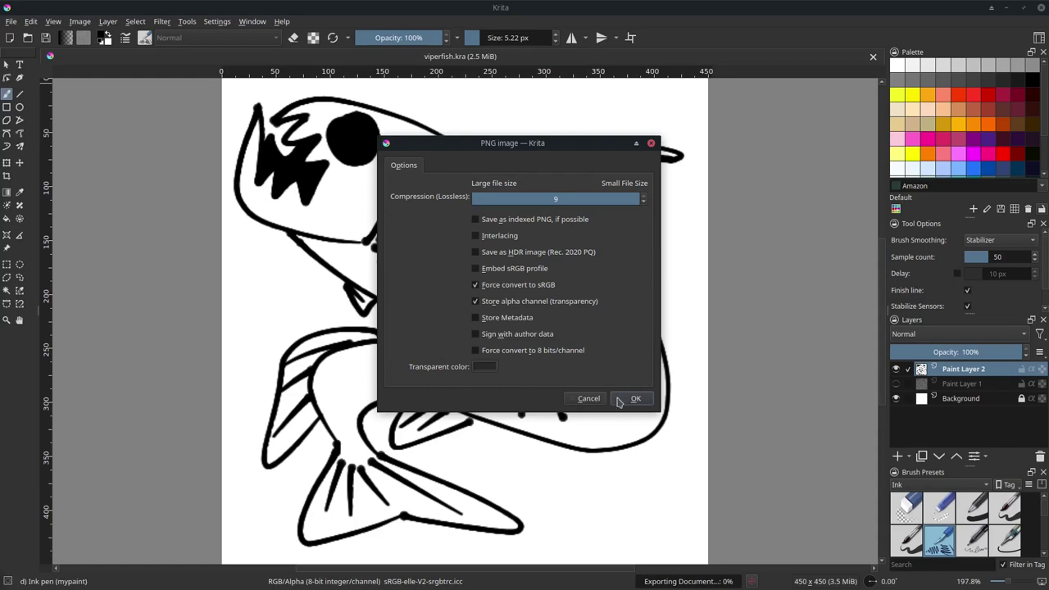
left_click(616, 399)
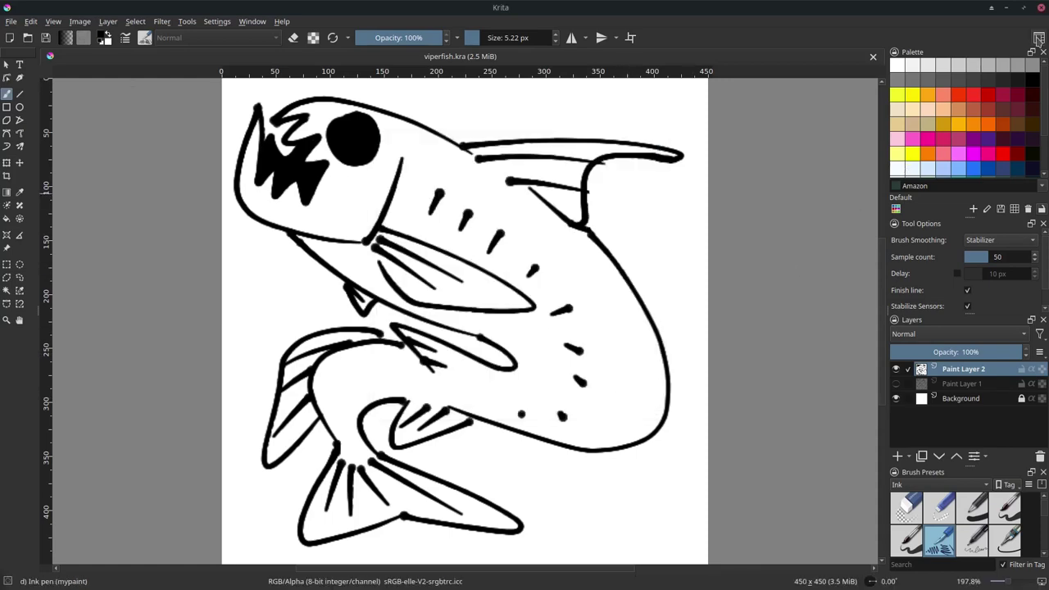
left_click(1041, 7)
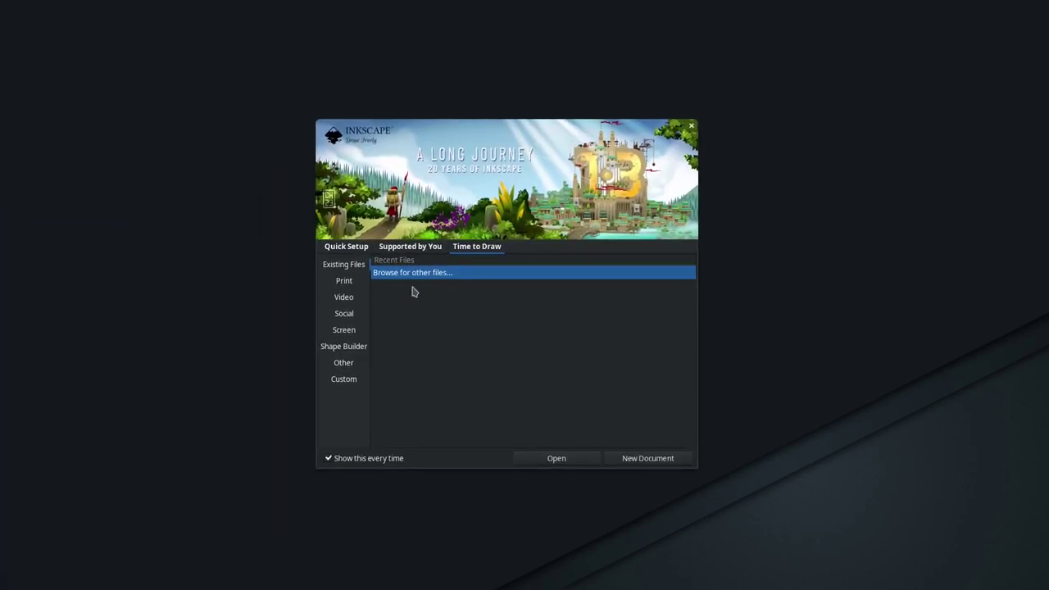
Step: Open viperfish.png in Inkscape as an embedded bitmap
left_click(555, 460)
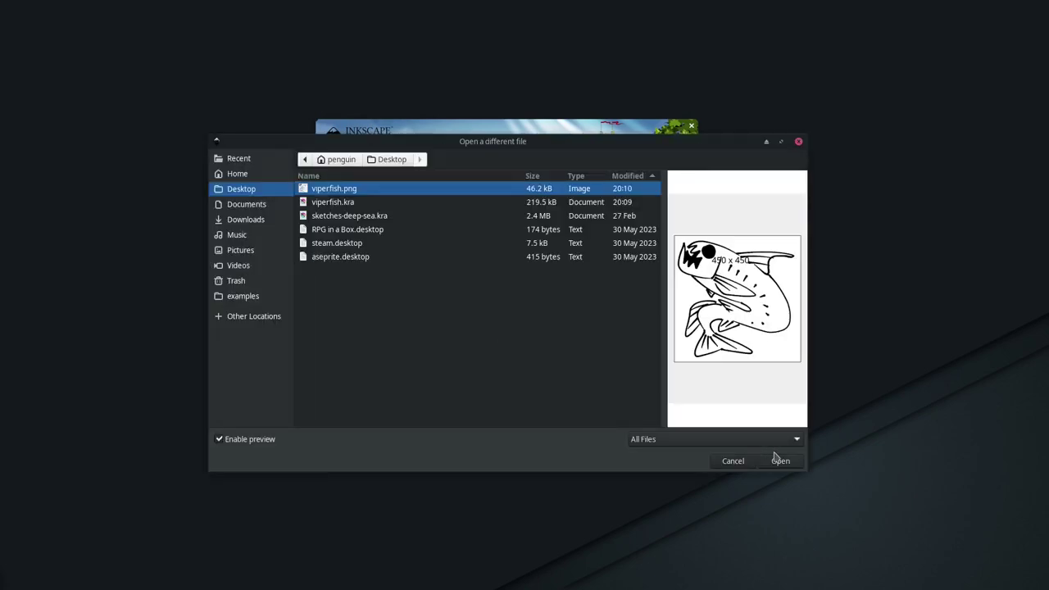
left_click(780, 461)
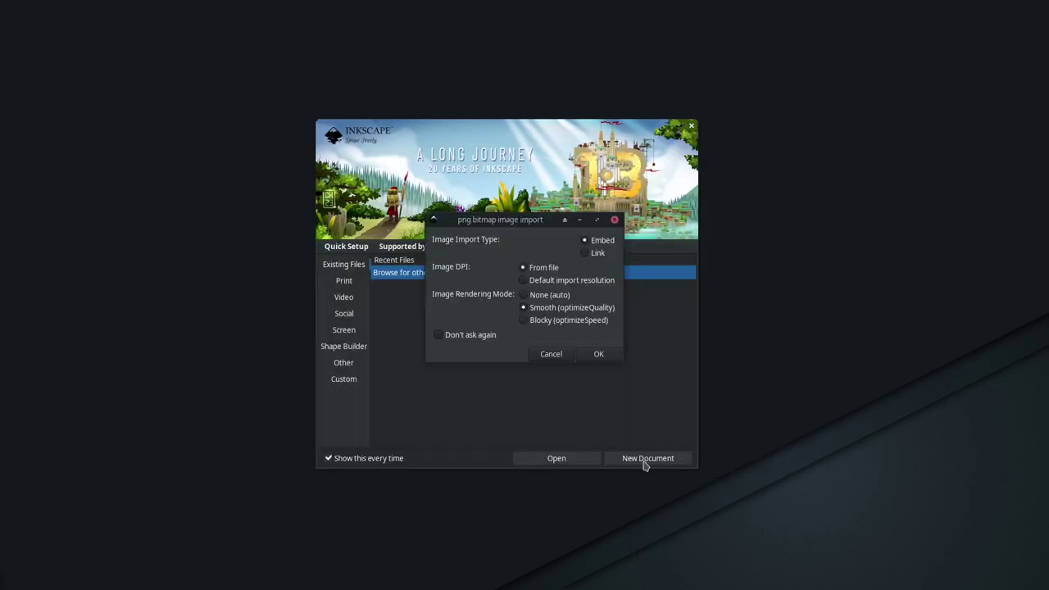
left_click(593, 357)
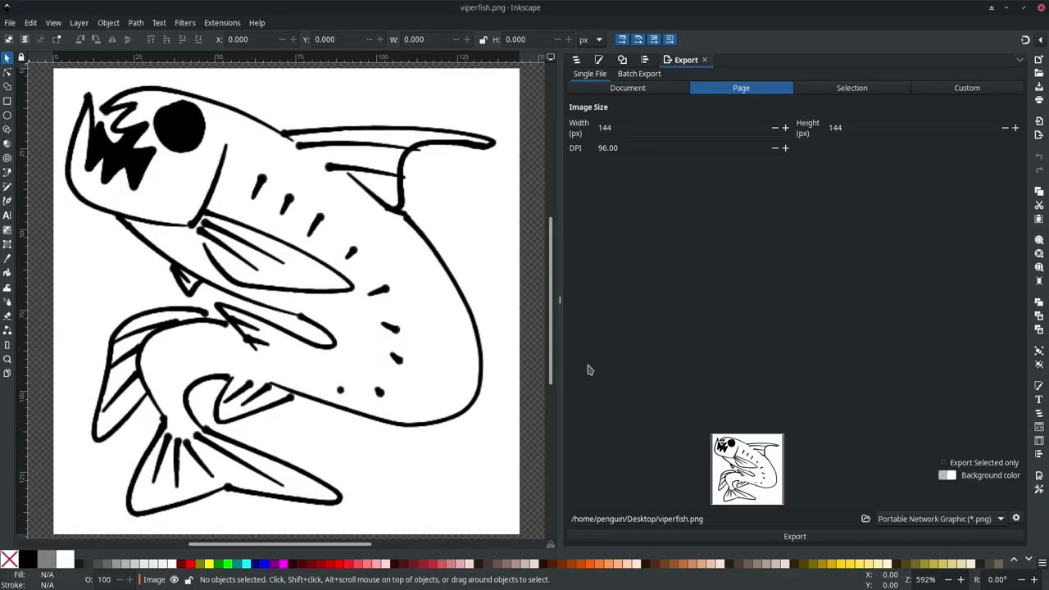
Step: Zoom to fit the page and select the embedded fish image with Ctrl+A
left_click(948, 580)
left_click(948, 580)
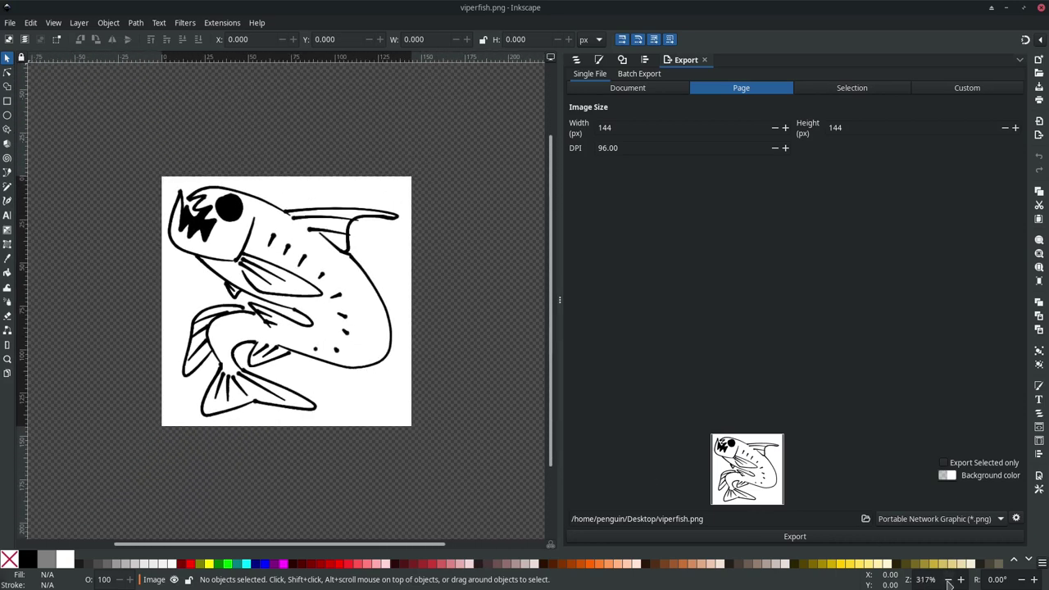
left_click(961, 580)
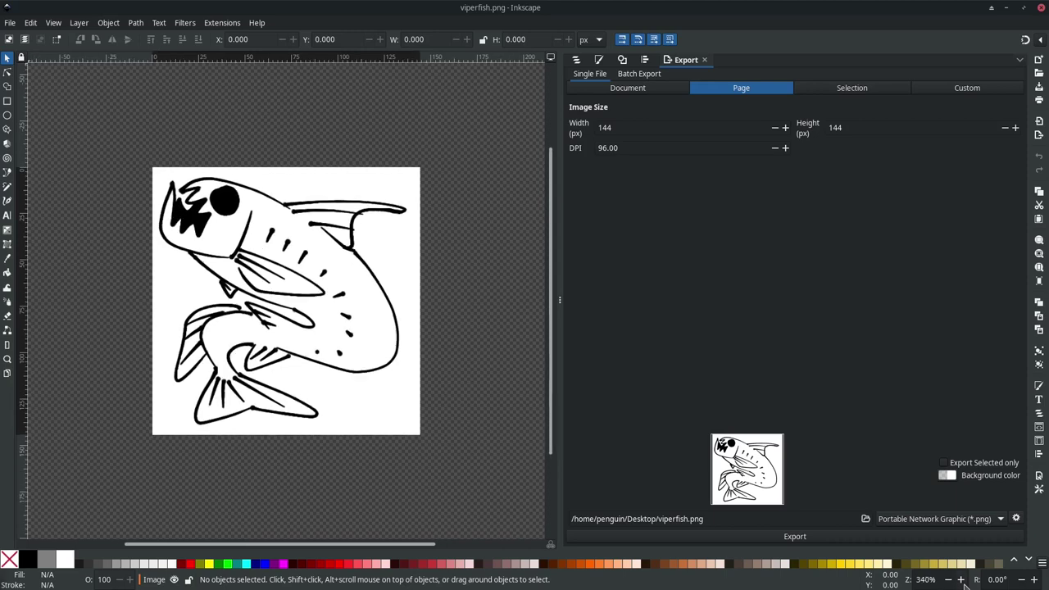
key("ctrl+a")
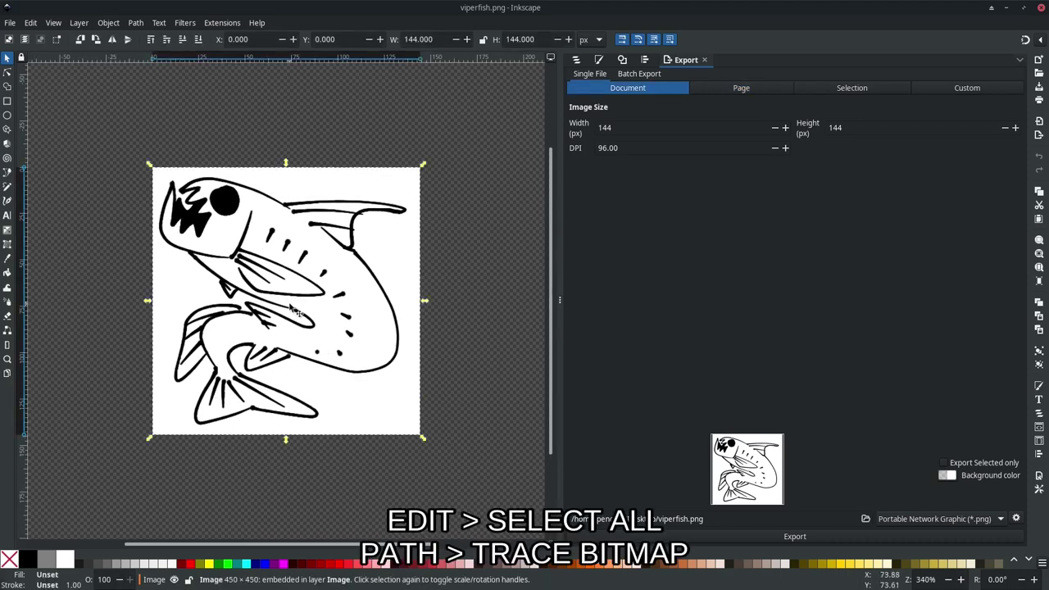
left_click(116, 23)
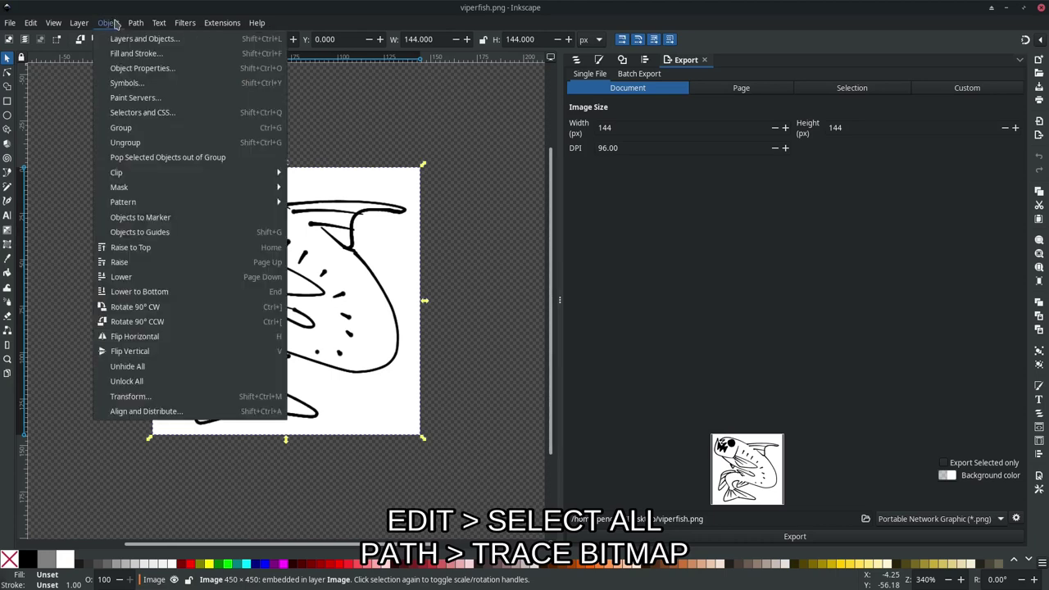
mouse_move(136, 22)
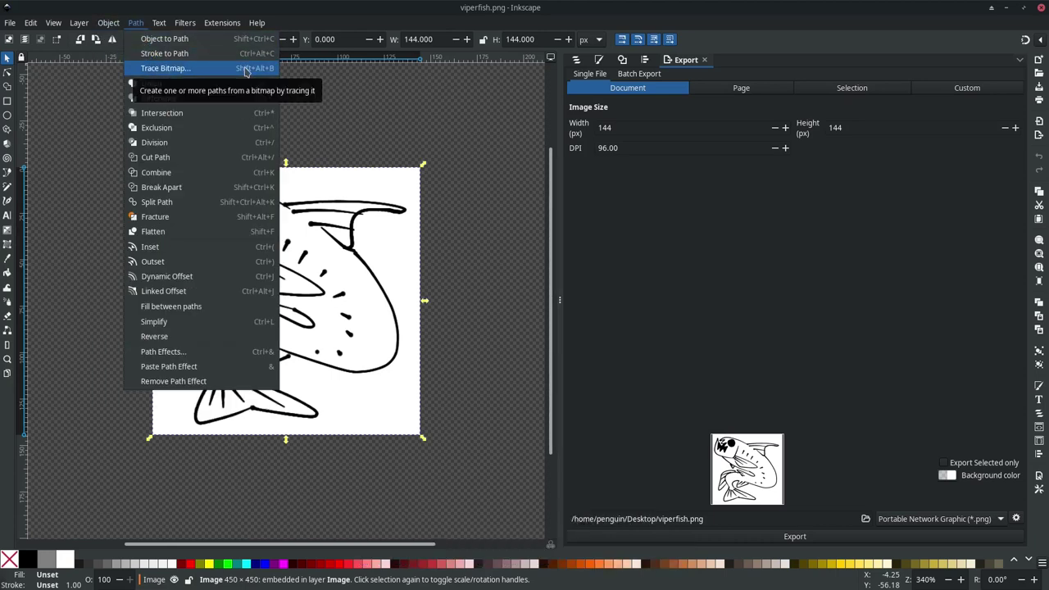
Step: Trace the bitmap with Single scan at brightness cutoff 0.450 into a 433-node path
left_click(246, 69)
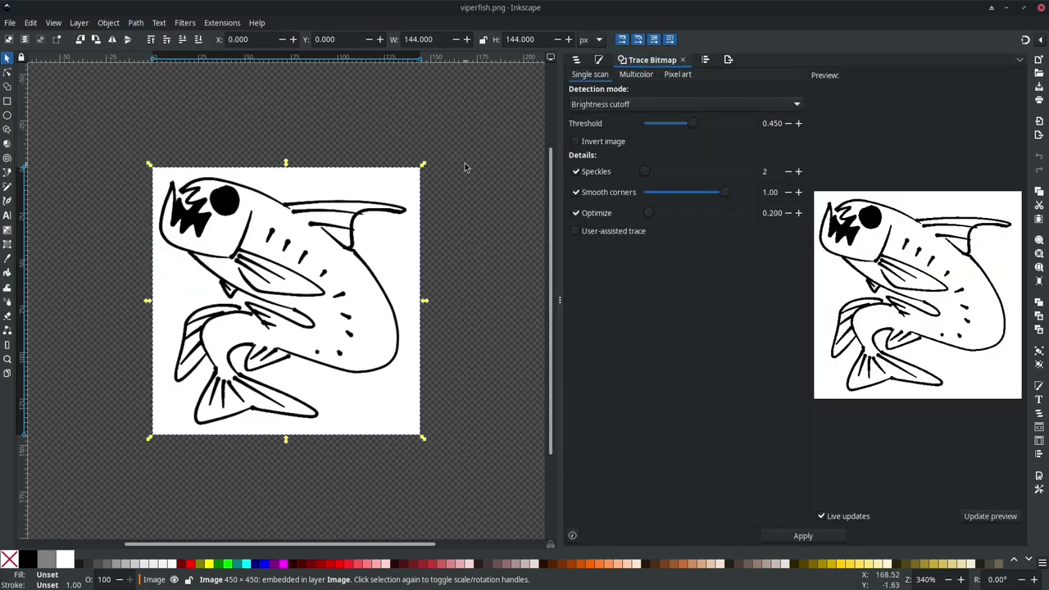
left_click(803, 537)
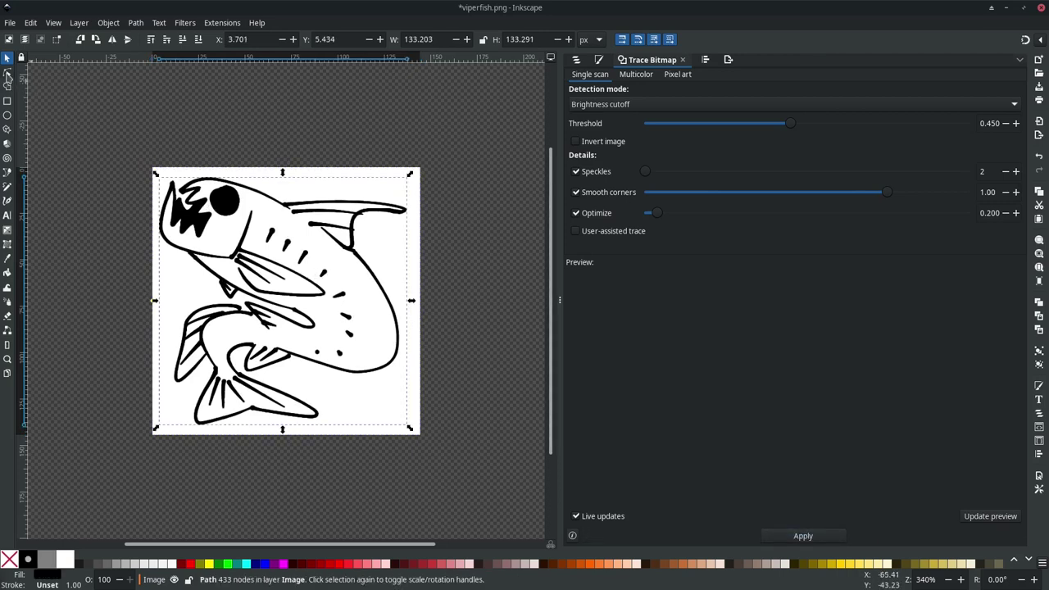
left_click(8, 74)
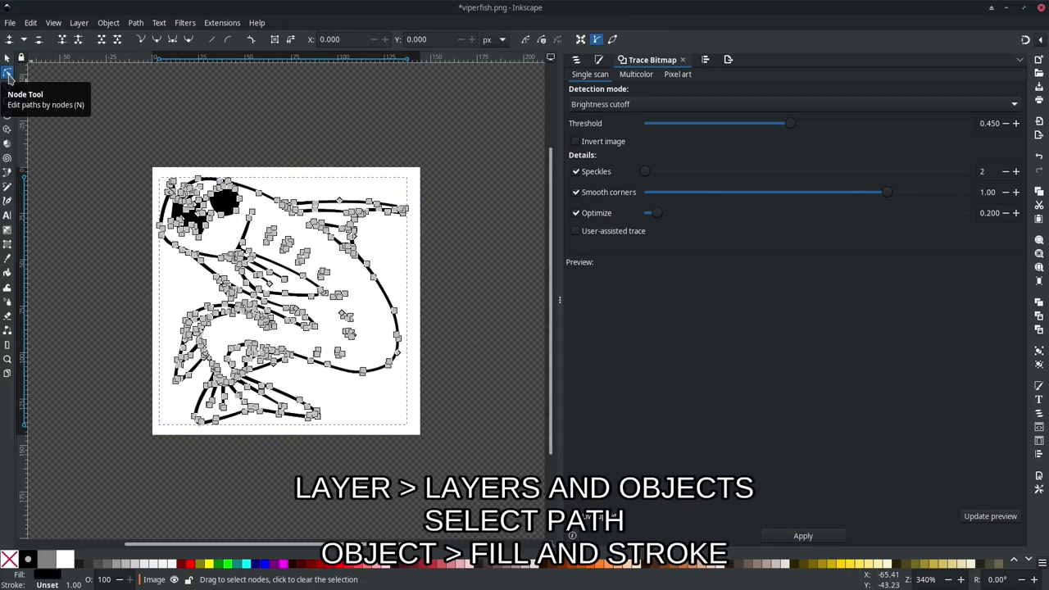
Step: Return to the Selector and bring up Fill and Stroke for the traced path
left_click(7, 58)
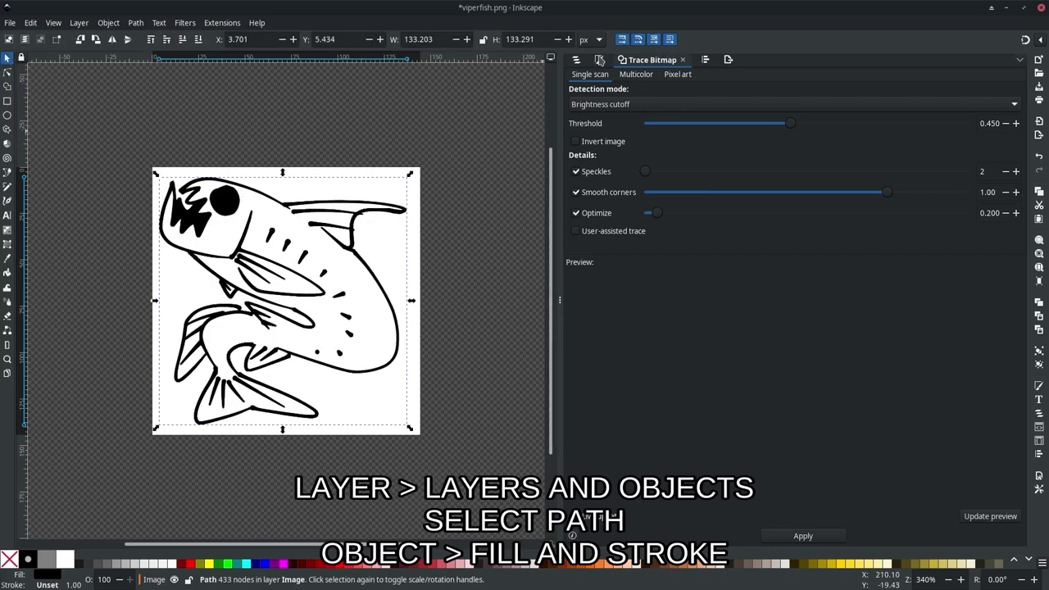
left_click(130, 24)
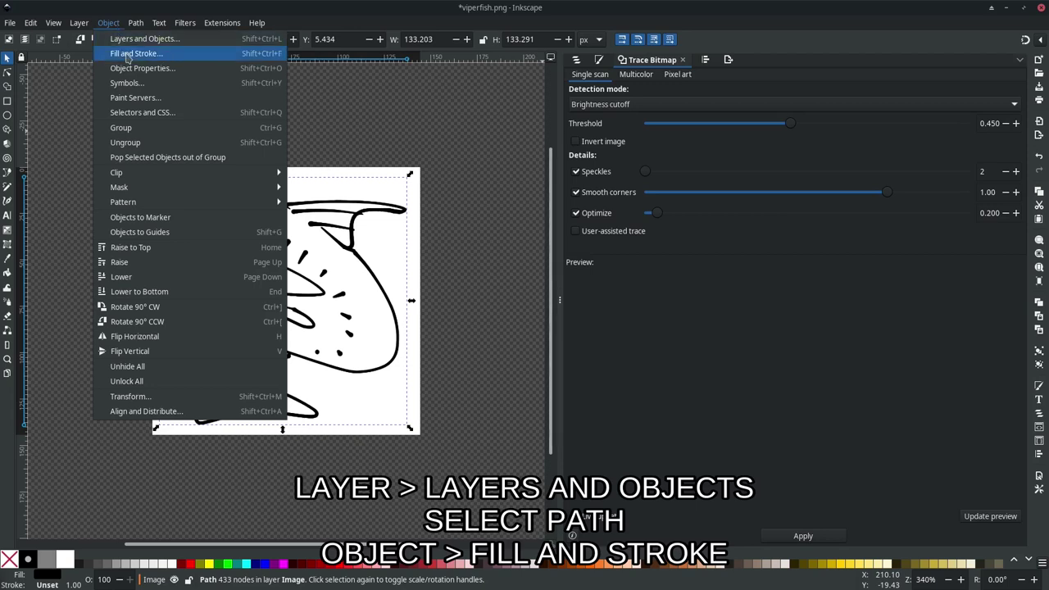
left_click(136, 53)
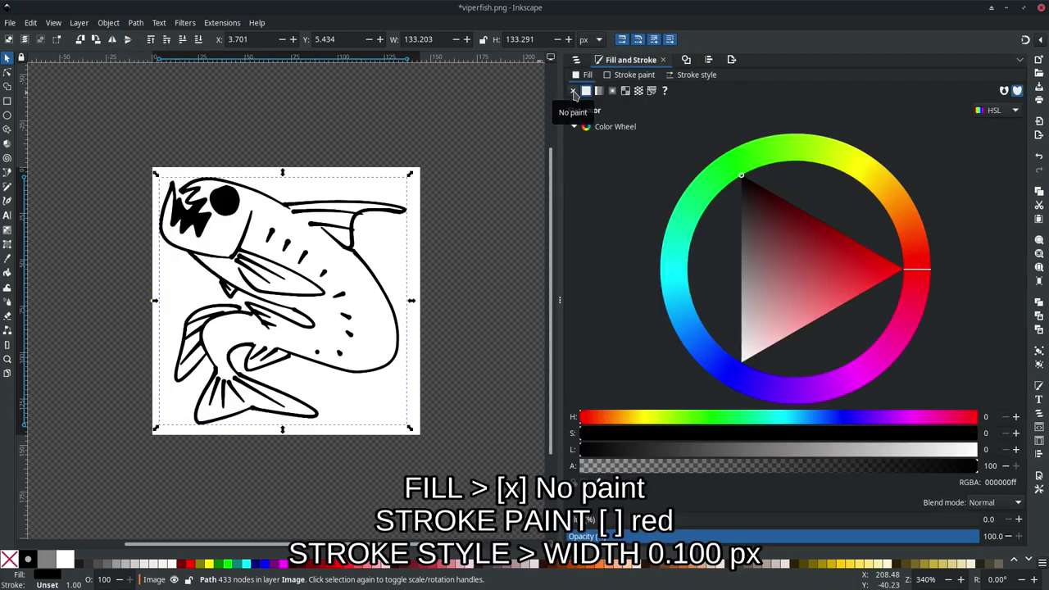
Step: Set the fish path to no fill with a flat red ff0000ff stroke
left_click(573, 91)
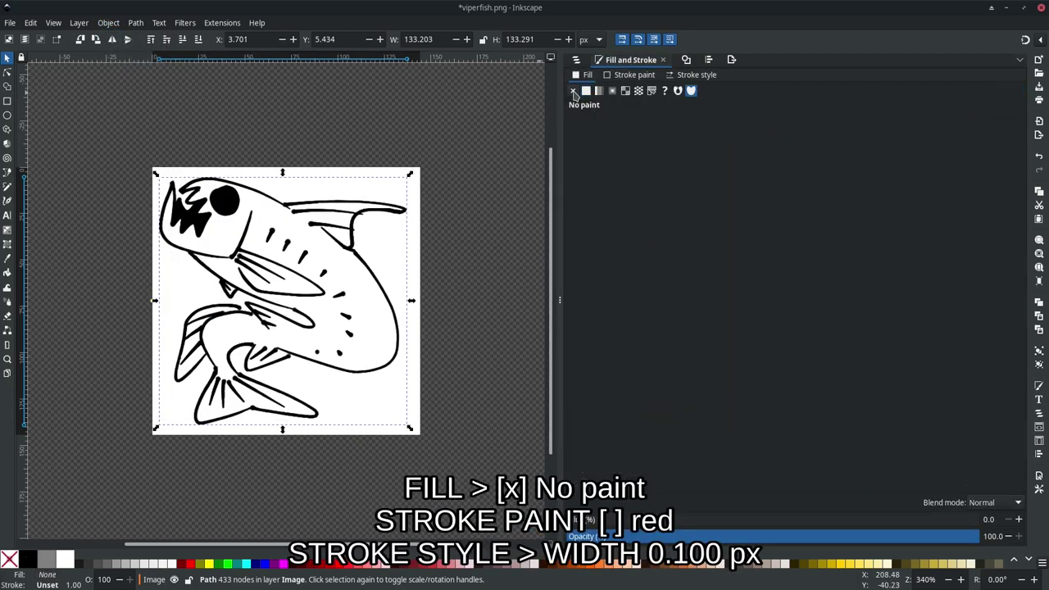
left_click(624, 76)
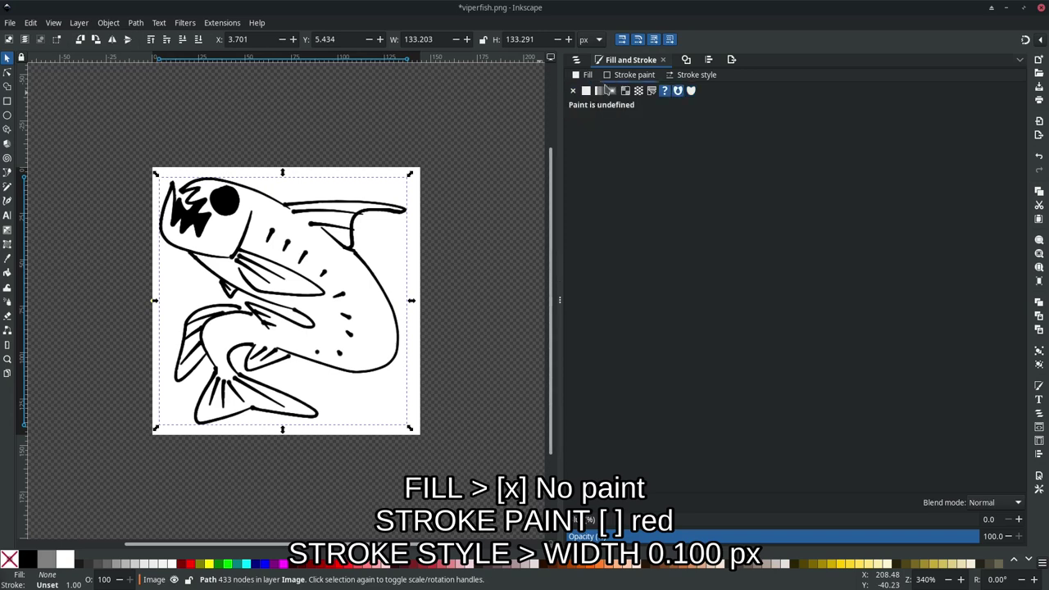
left_click(586, 91)
left_click(901, 268)
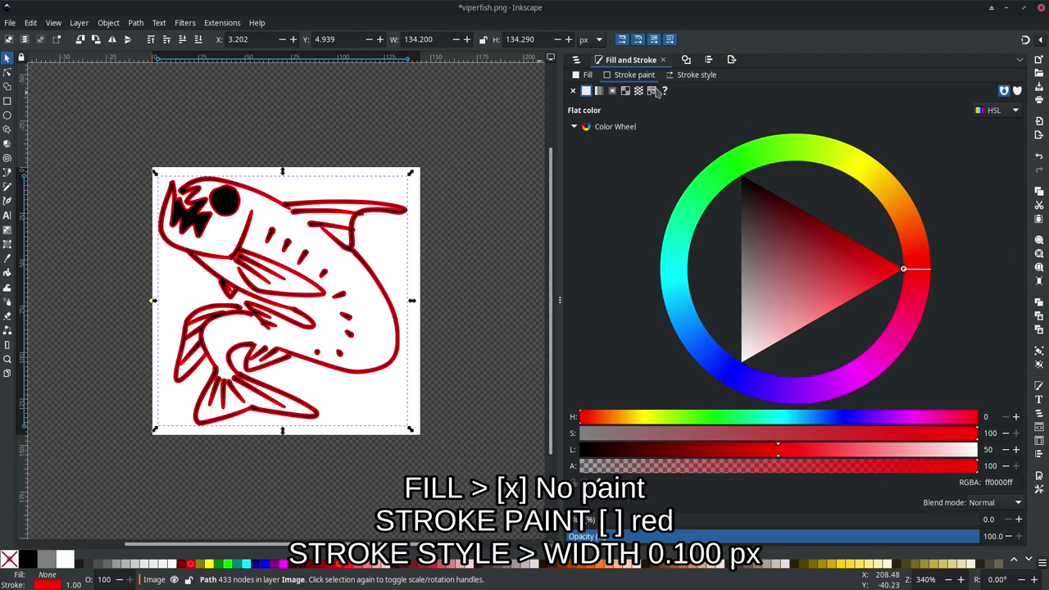
Step: Thin the stroke width to 0.100 px and zoom in on the fish
left_click(695, 77)
left_click(645, 95)
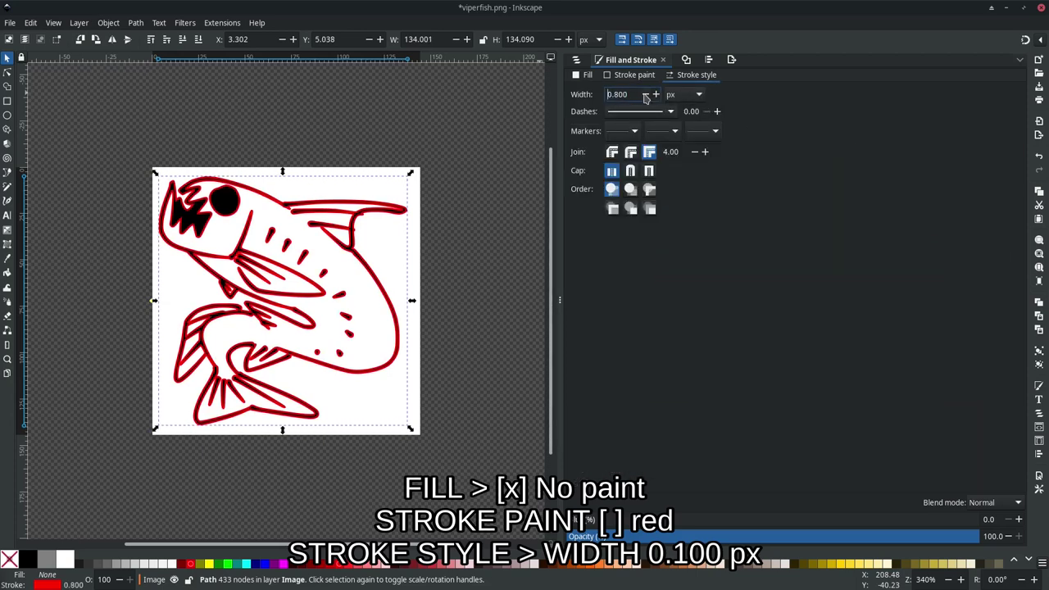
left_click(645, 94)
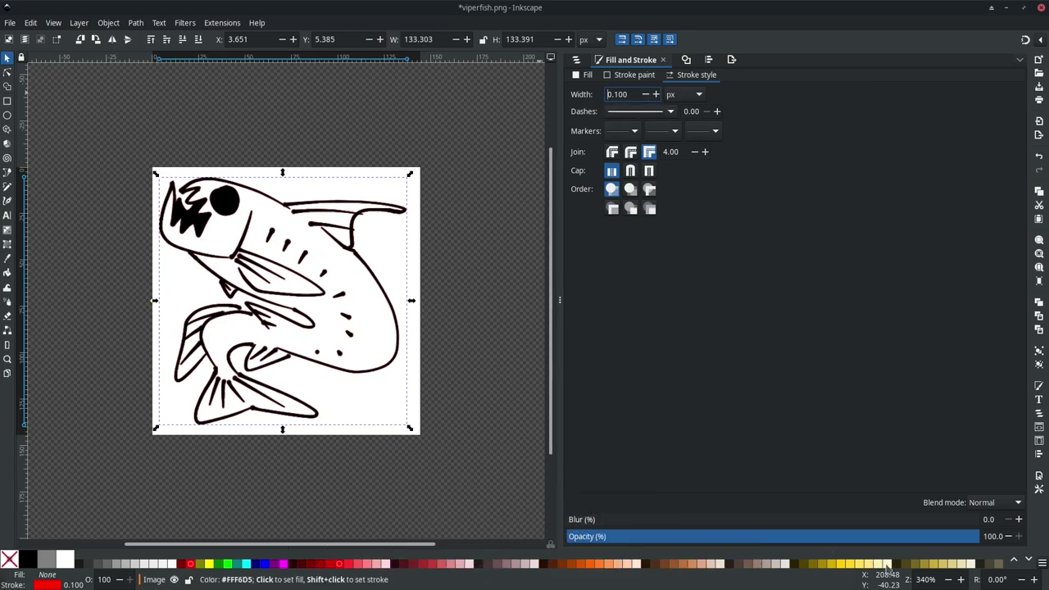
left_click(960, 579)
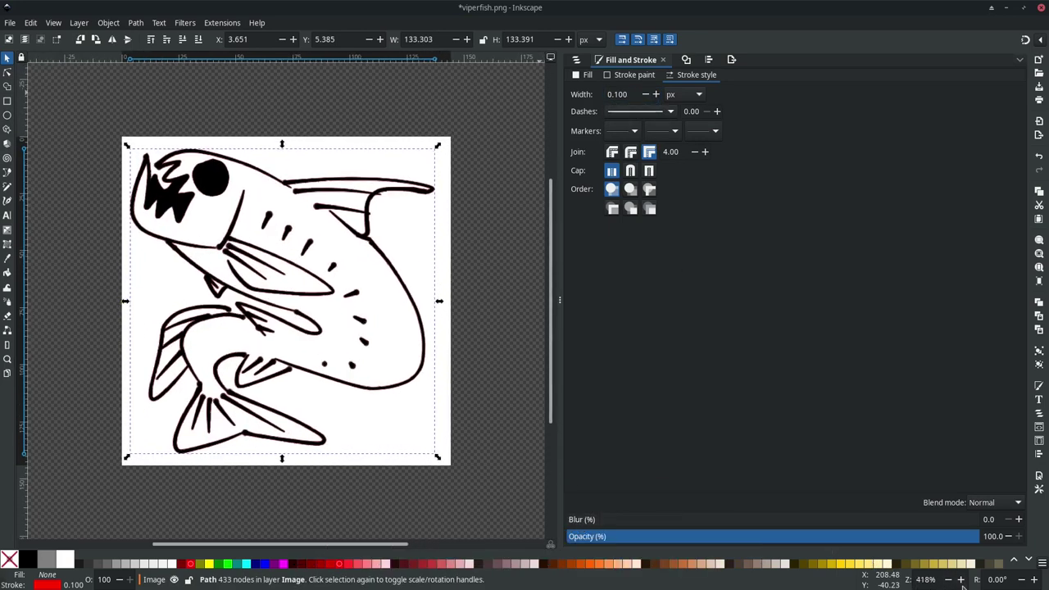
left_click(961, 579)
left_click(961, 579)
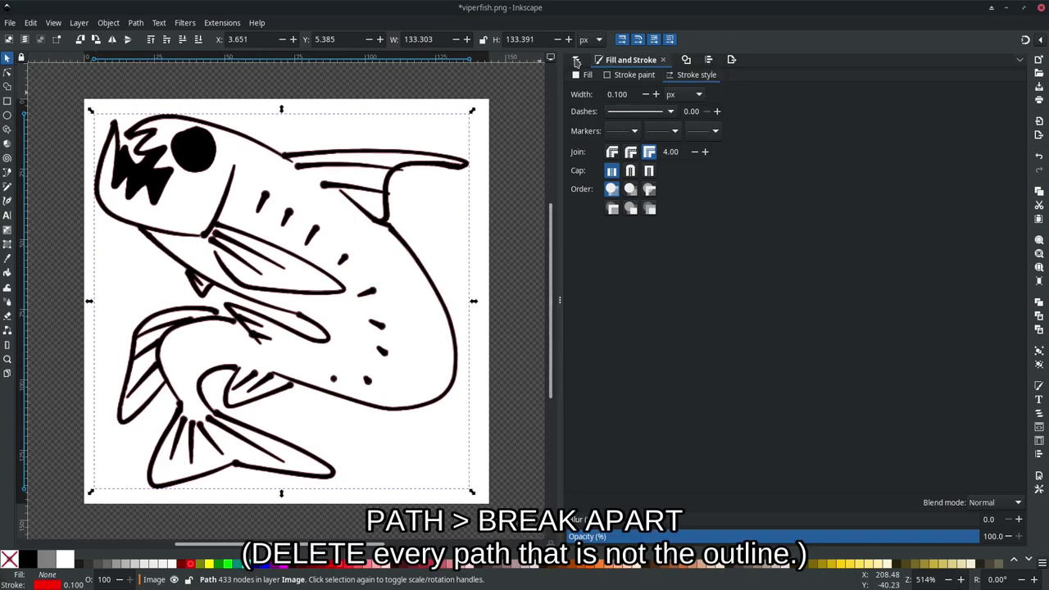
Step: Show Layers and Objects and break the traced path apart into 22 paths
left_click(576, 61)
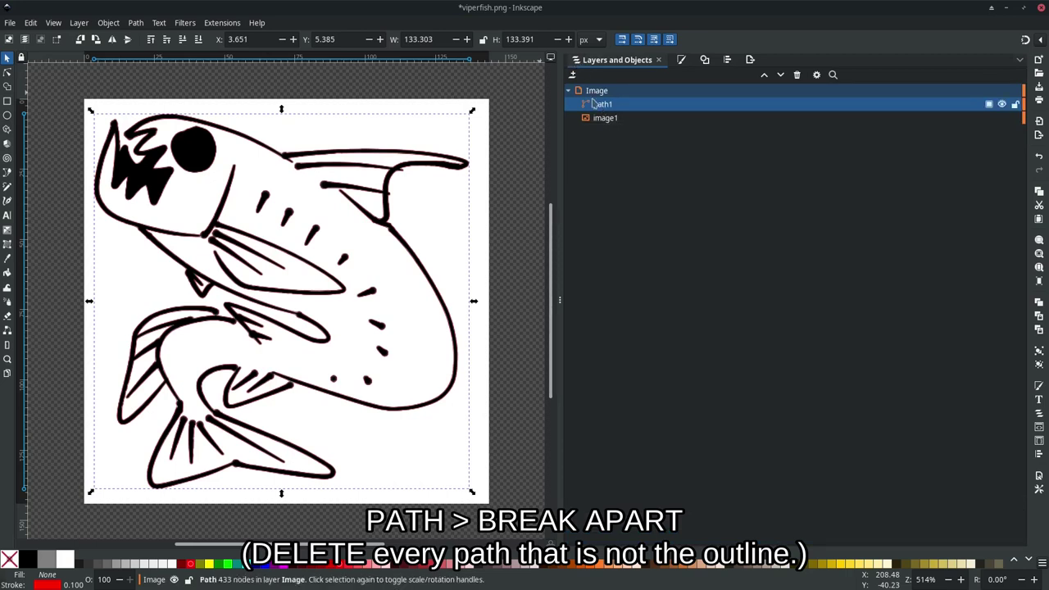
left_click(136, 23)
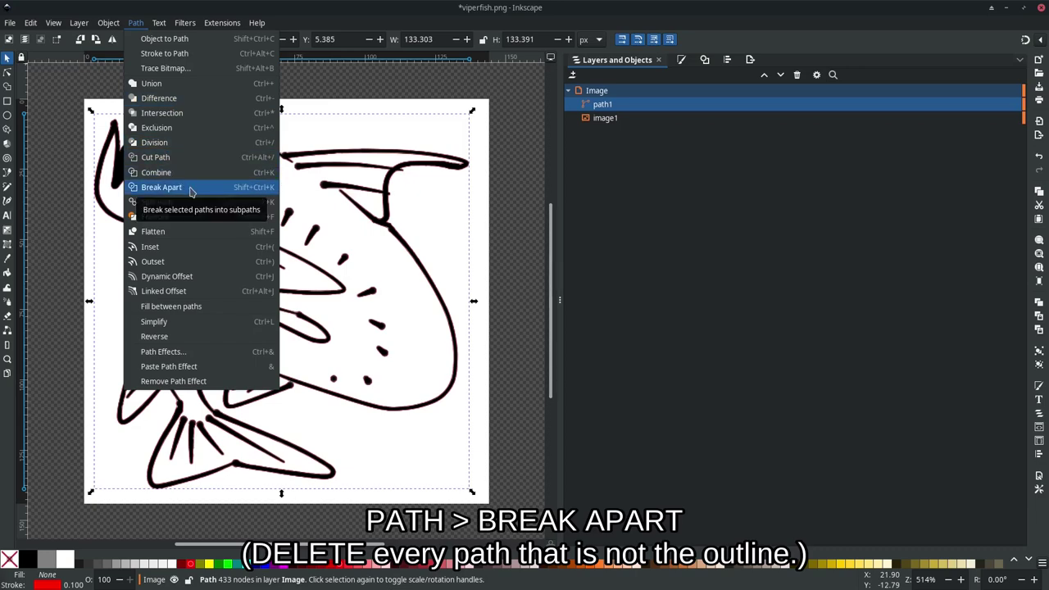
left_click(162, 186)
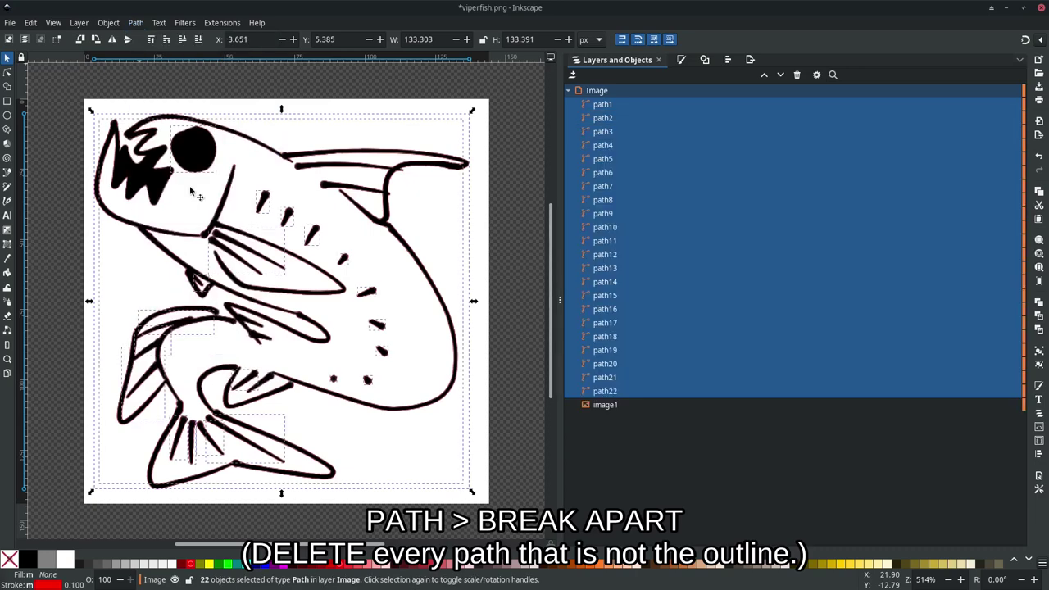
Step: Delete path2 through path22, keeping only path1, and pick the Ellipse tool
left_click(665, 180)
left_click(615, 104)
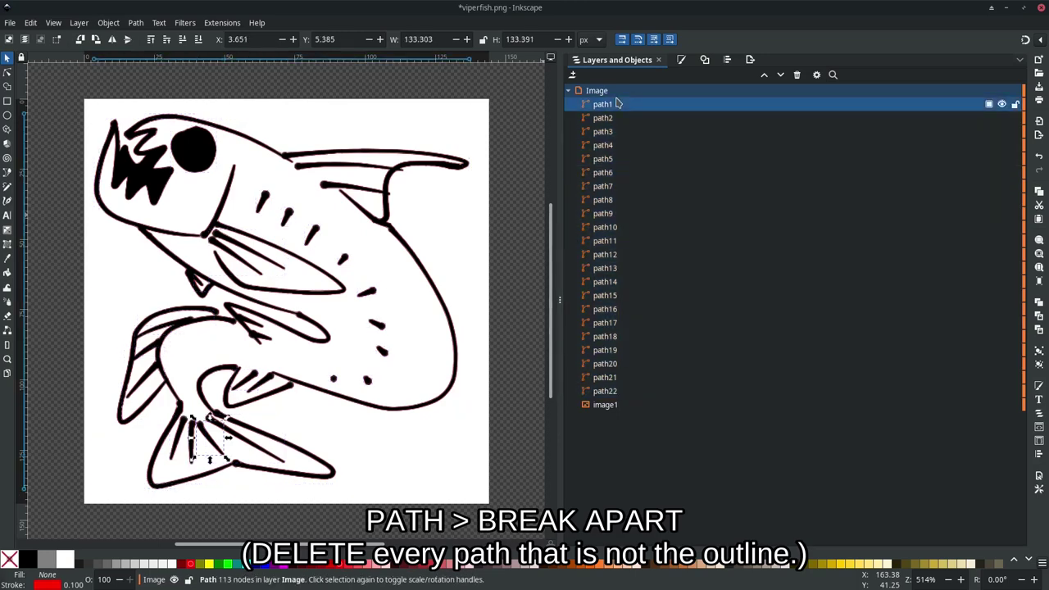
left_click(619, 393)
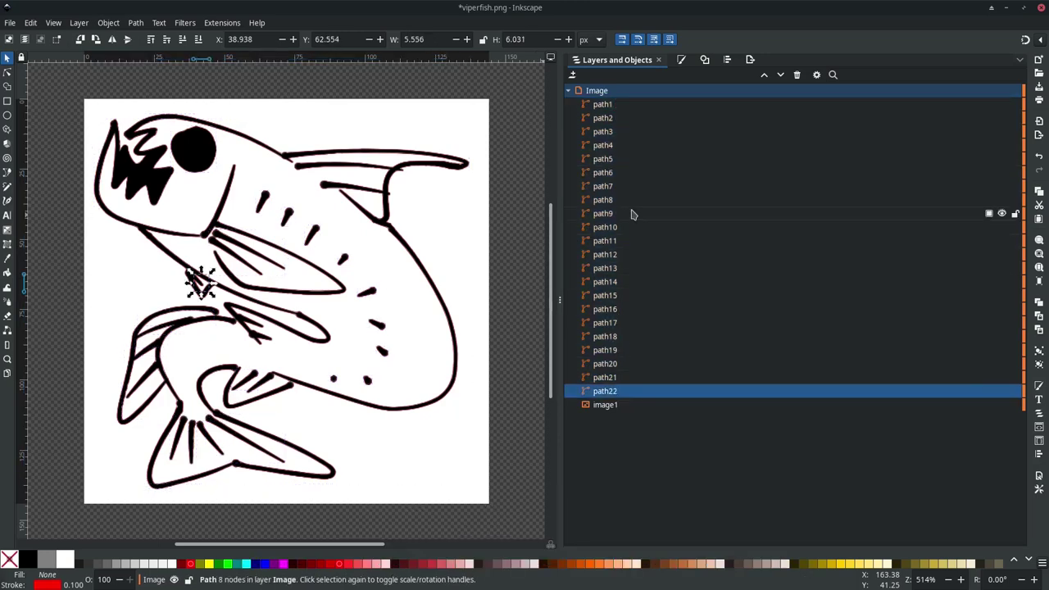
left_click(620, 119, "shift")
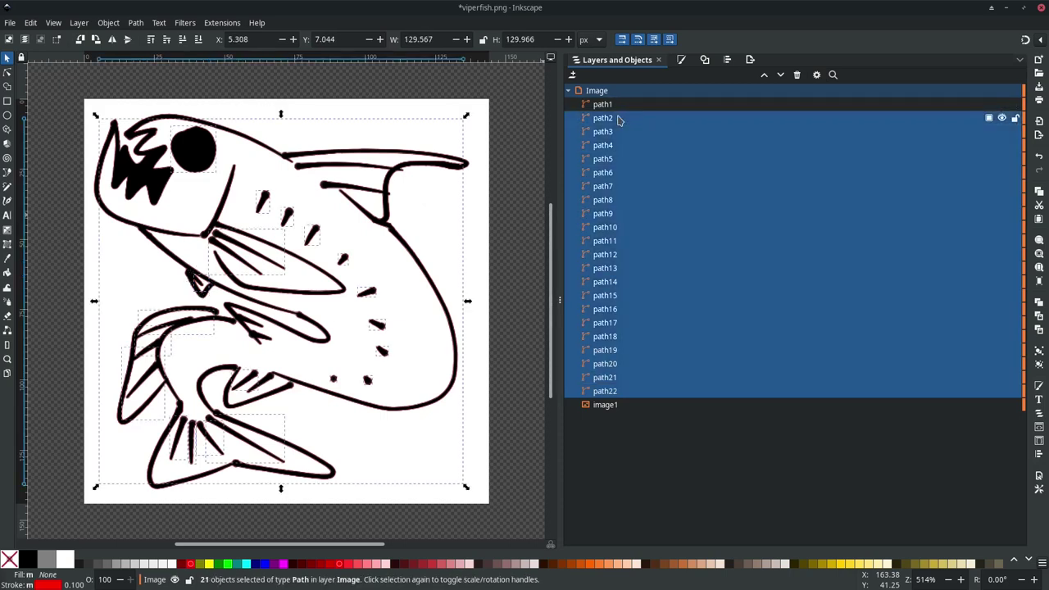
key("Delete")
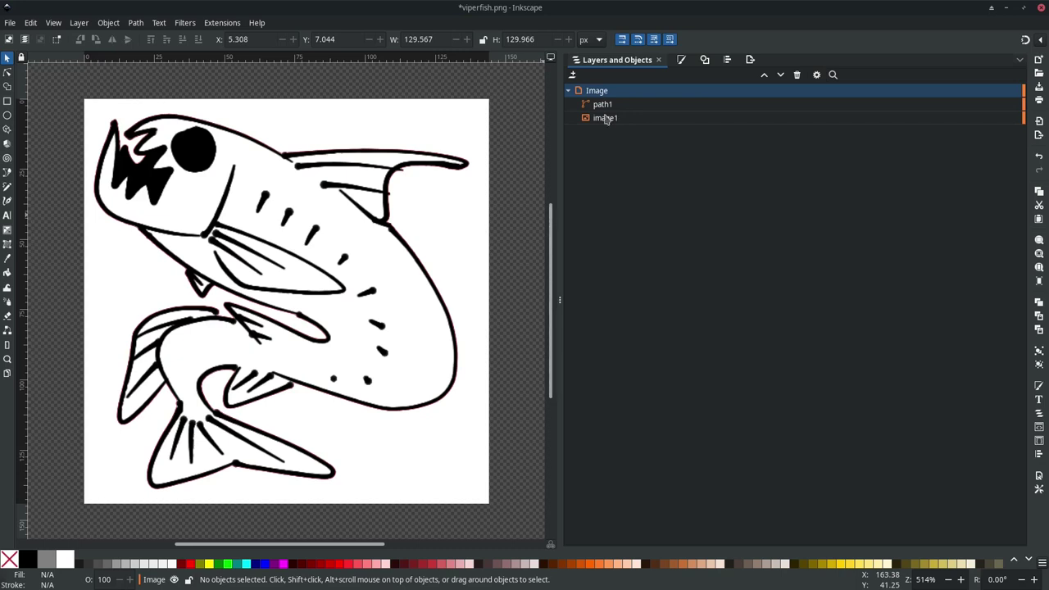
left_click(7, 116)
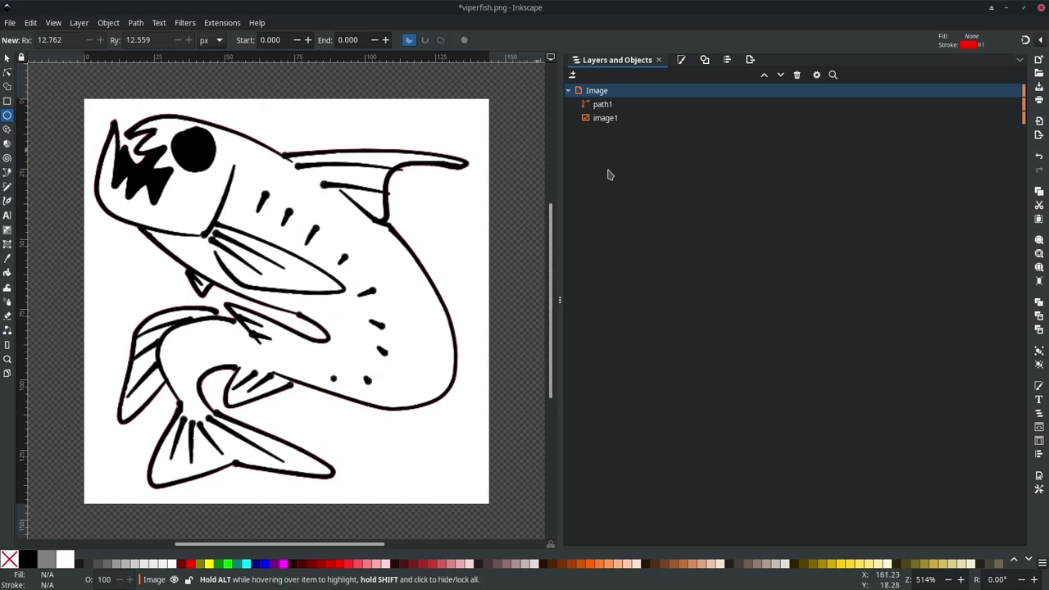
Step: In Document Properties, set page units to inches with width 1.75 and height 1.75
left_click(8, 25)
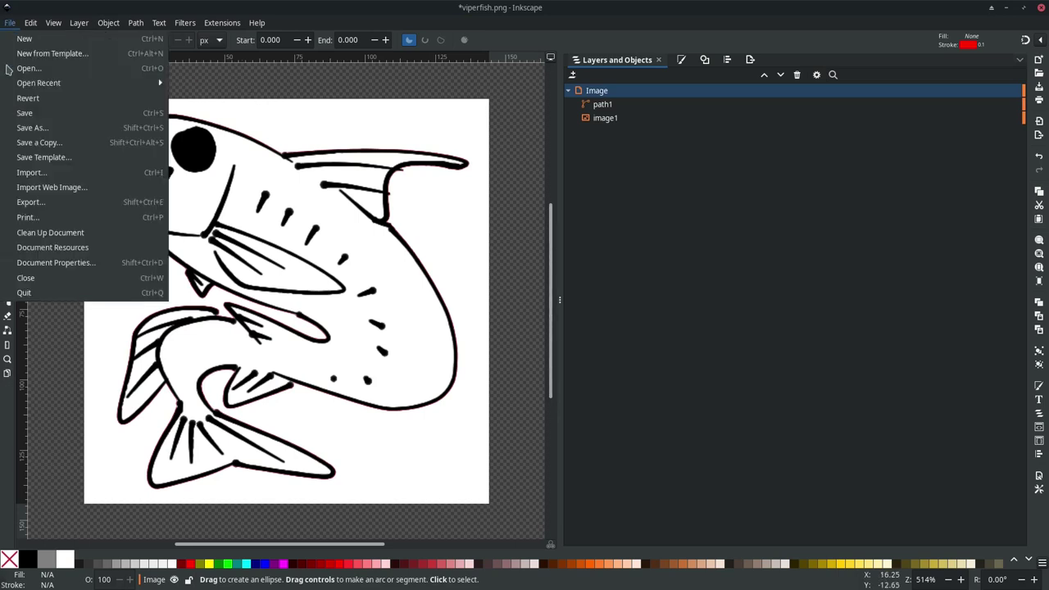
left_click(41, 262)
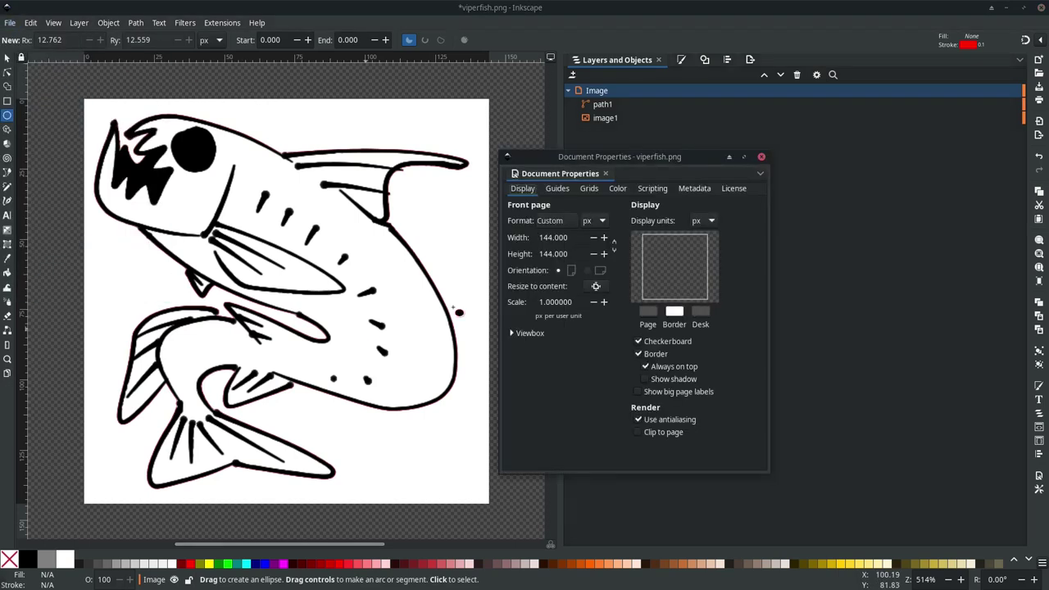
left_click(588, 221)
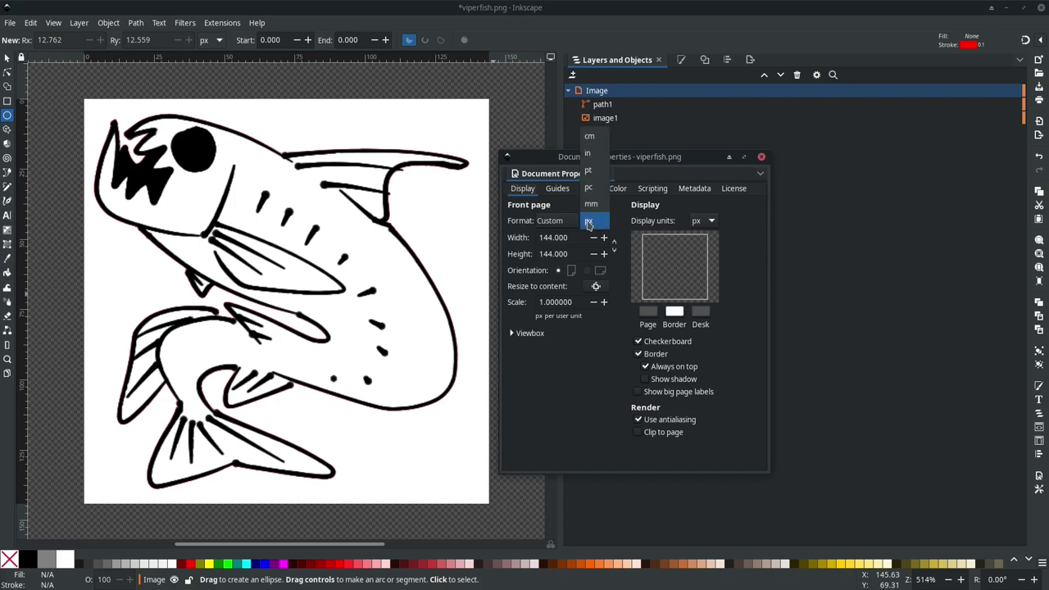
left_click(588, 153)
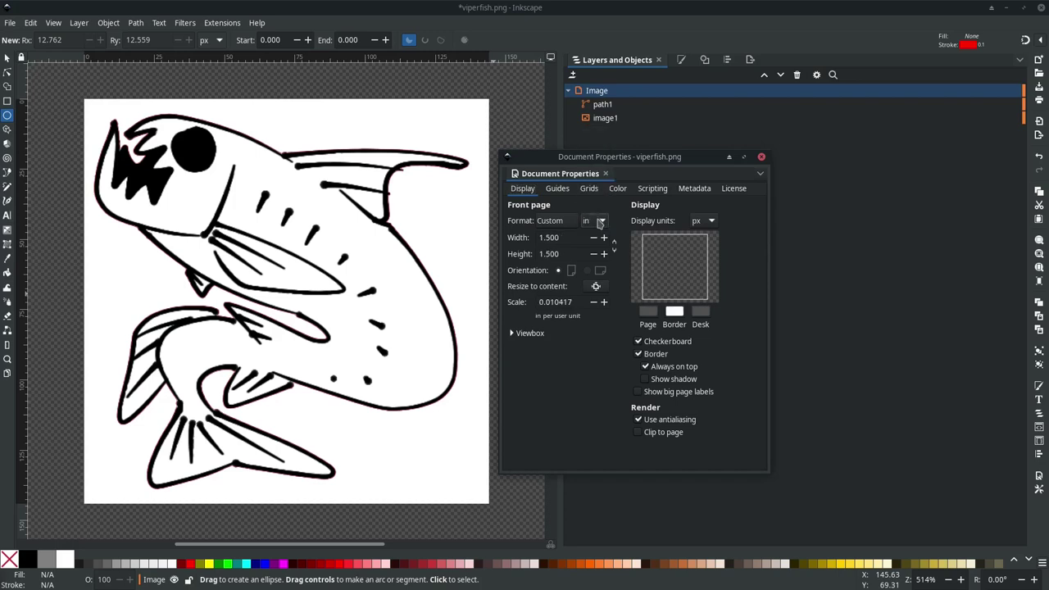
key("Tab")
type("1.7")
type("5")
key("Tab")
type("1.75")
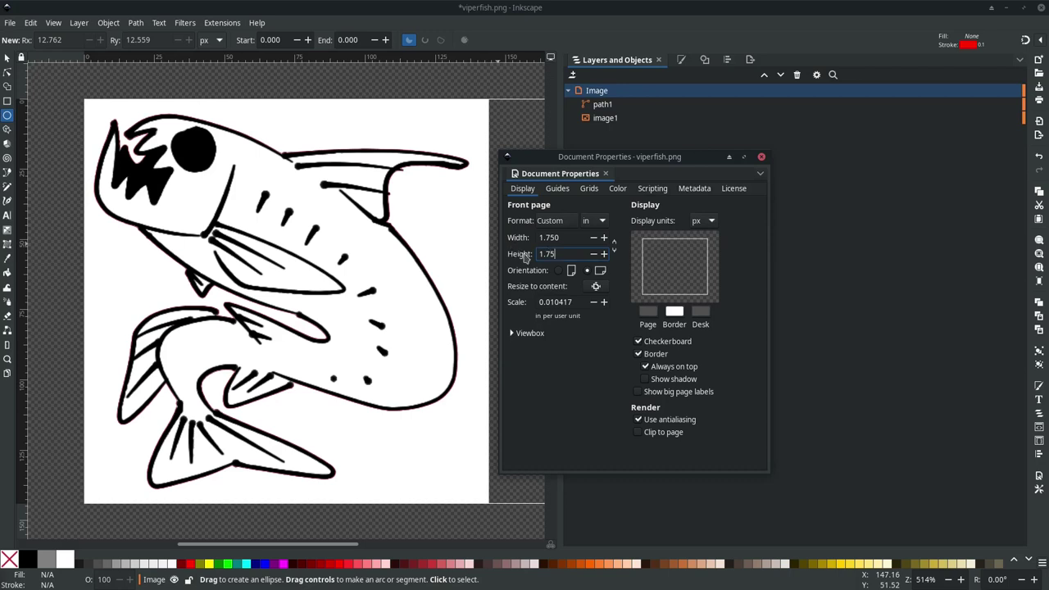
left_click(564, 237)
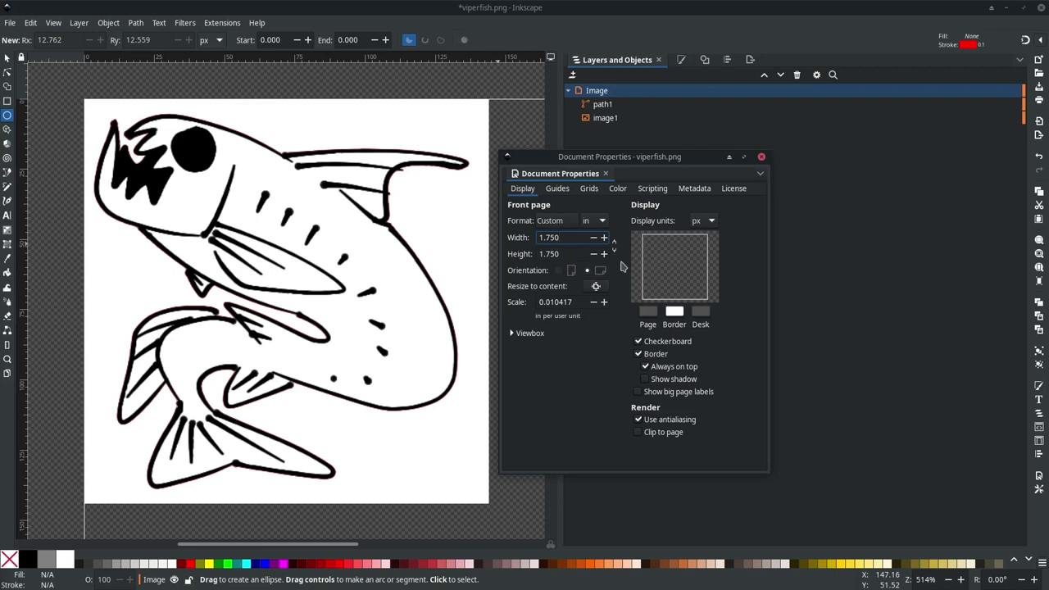
left_click(761, 157)
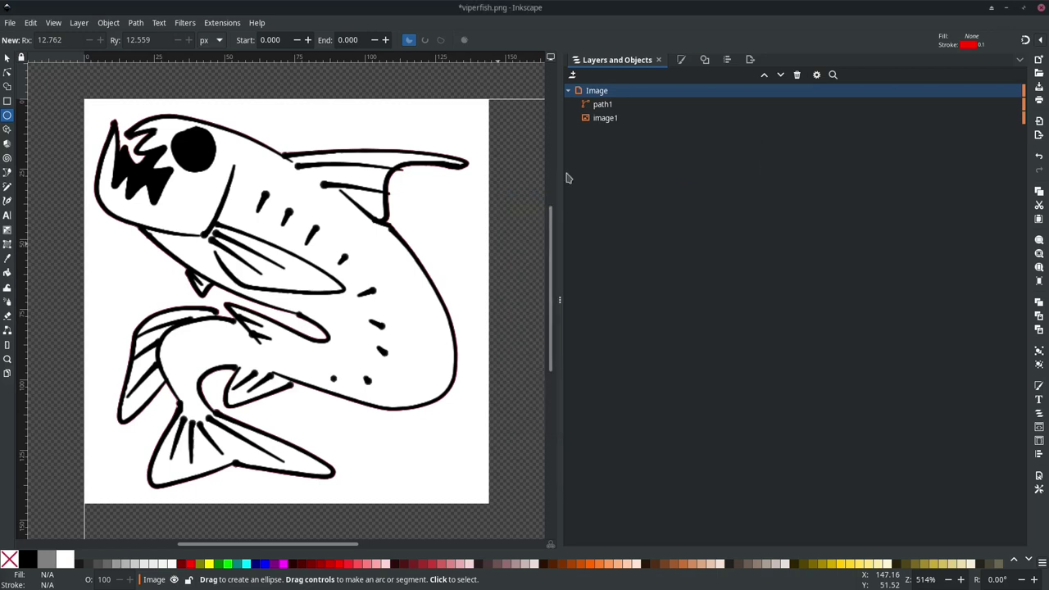
Step: Select path1 and image1 and centre them horizontally and vertically relative to the page
left_click(606, 120, "shift")
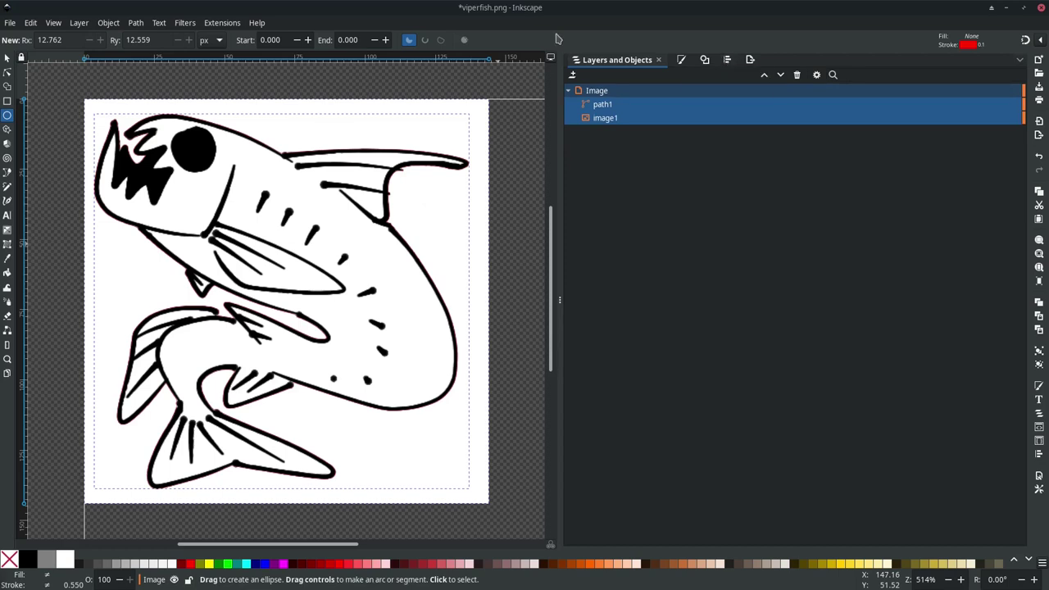
left_click(115, 25)
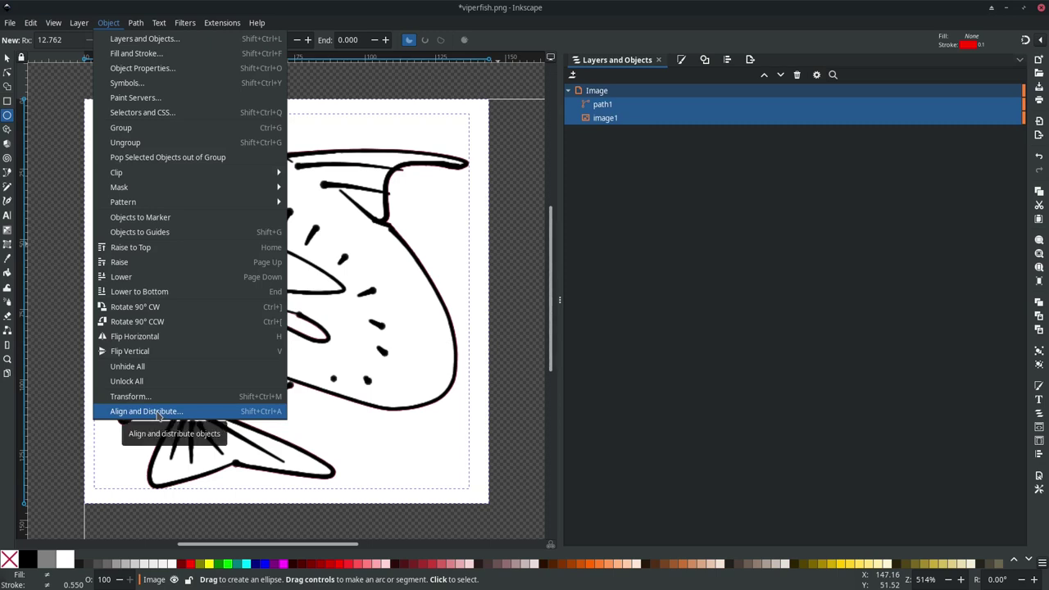
left_click(159, 412)
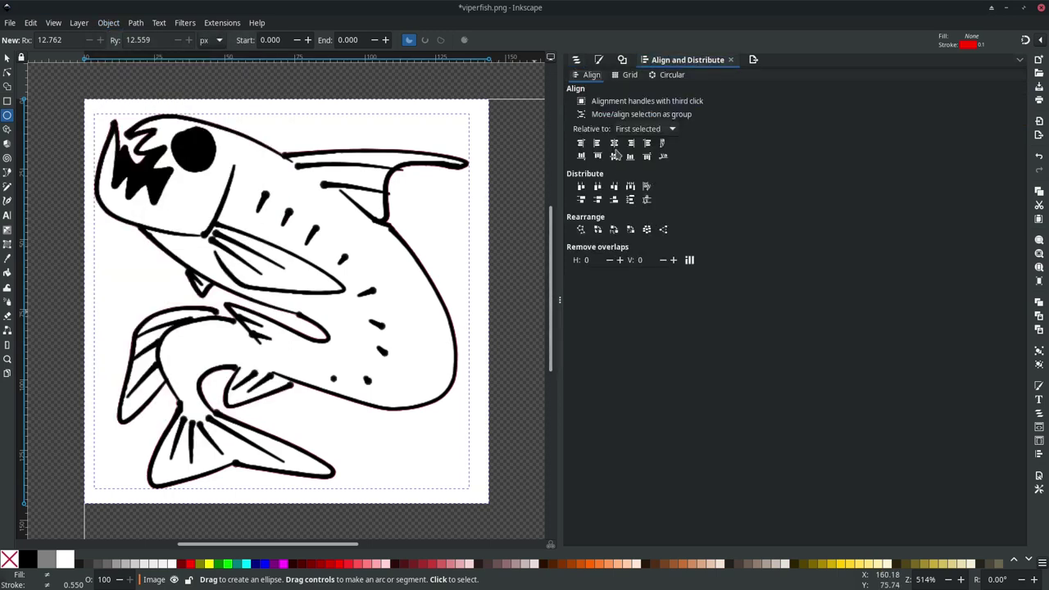
left_click(644, 130)
key("Escape")
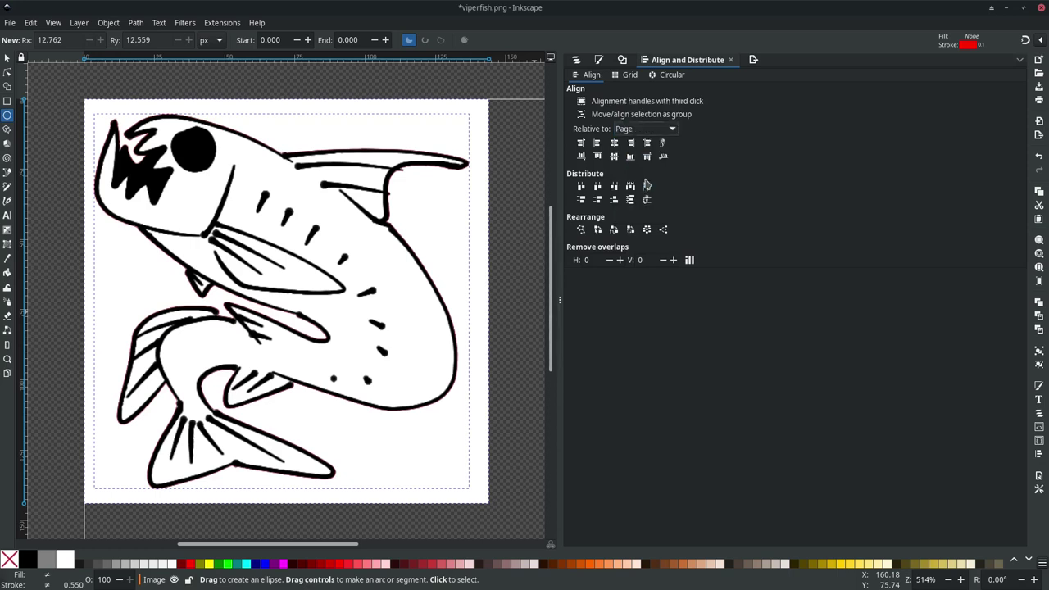
left_click(615, 146)
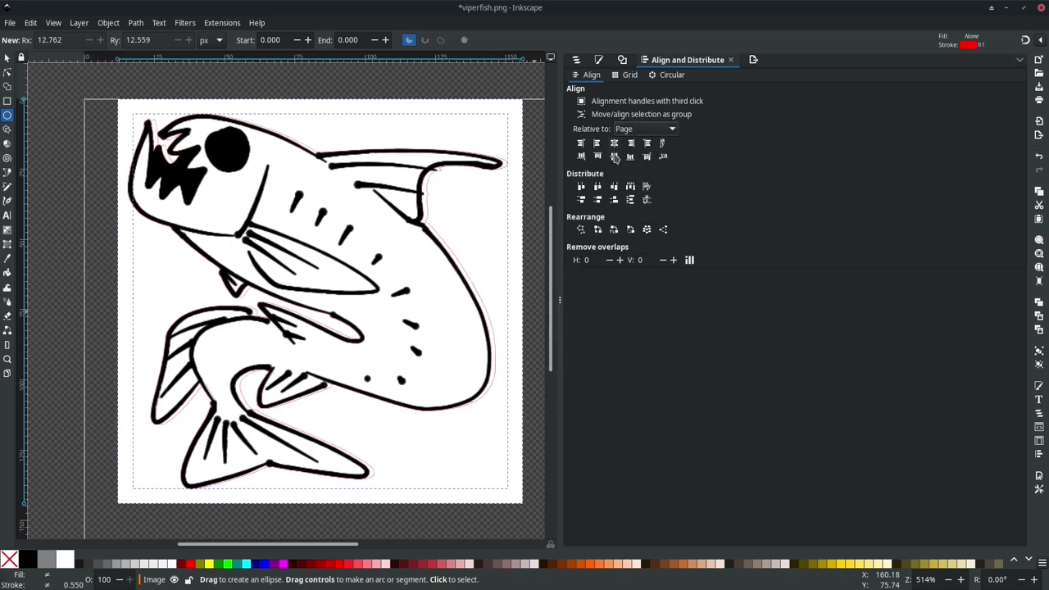
left_click(614, 157)
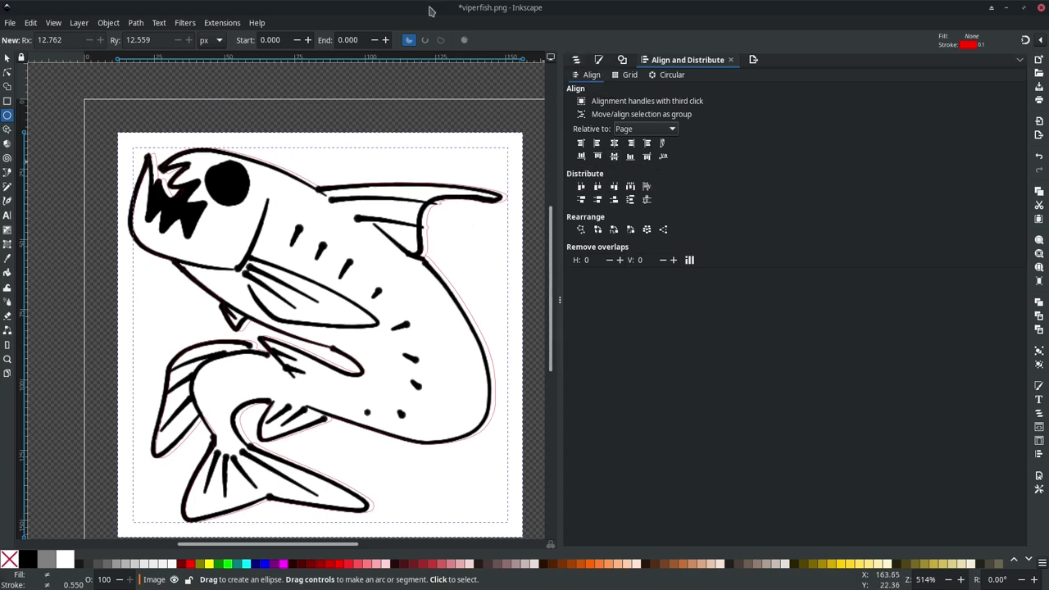
left_click(86, 25)
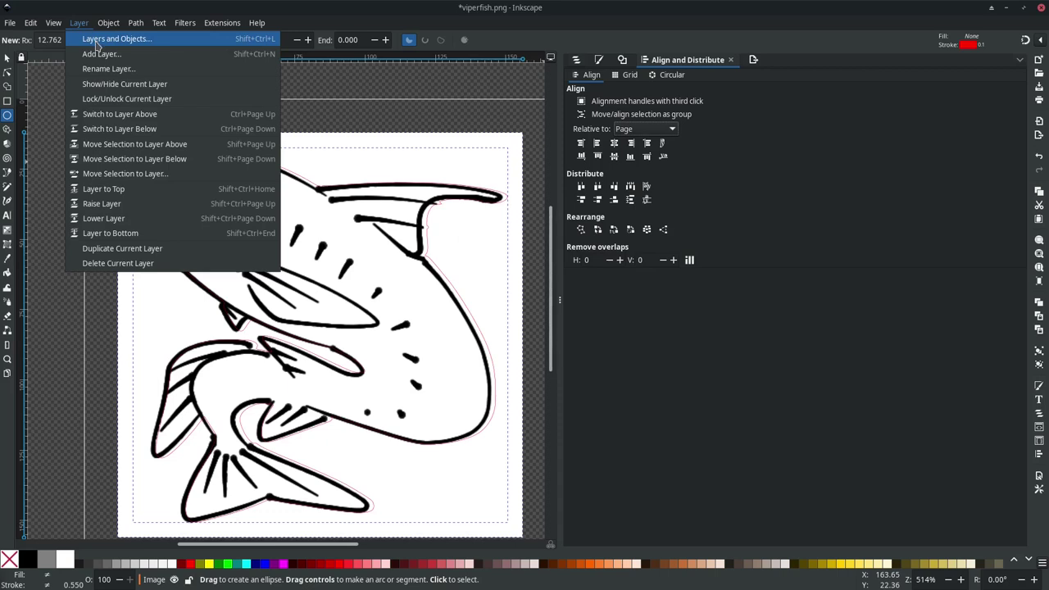
Step: Select image1 and nudge it slightly right and up to line up with path1
left_click(99, 38)
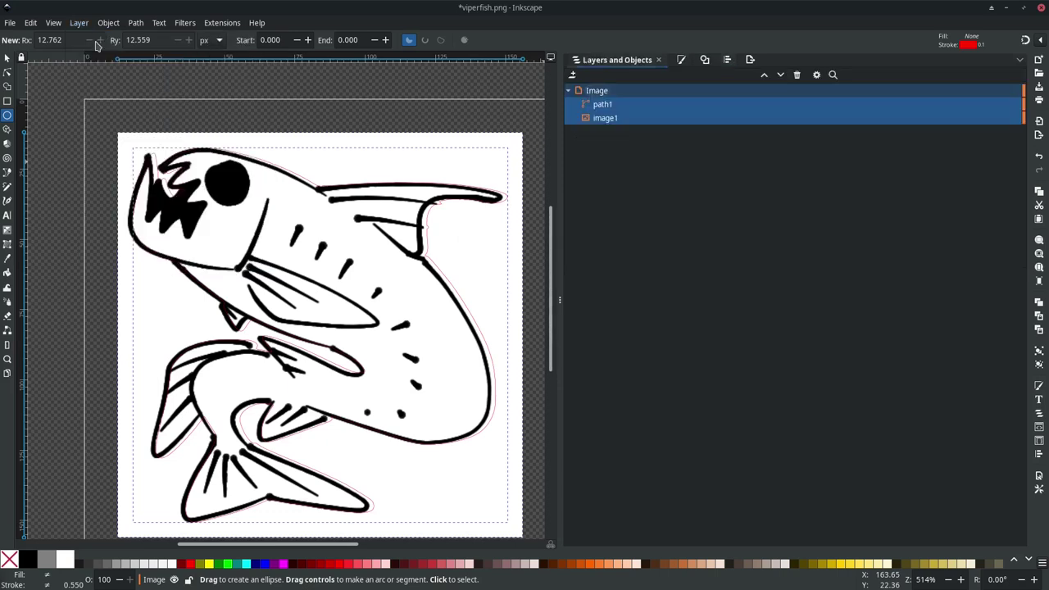
left_click(613, 123)
left_click(611, 107)
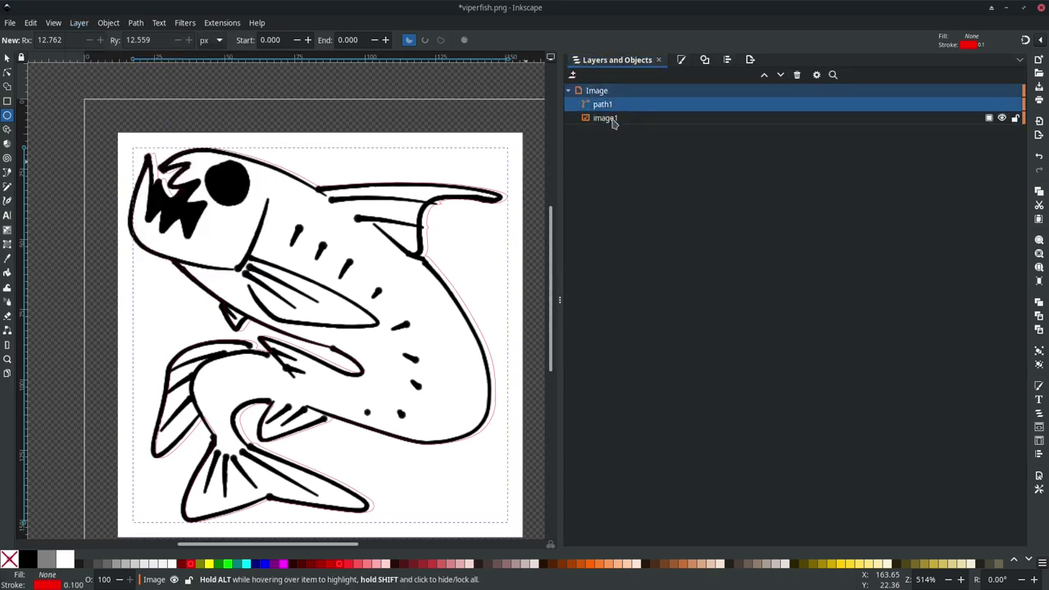
left_click(608, 120)
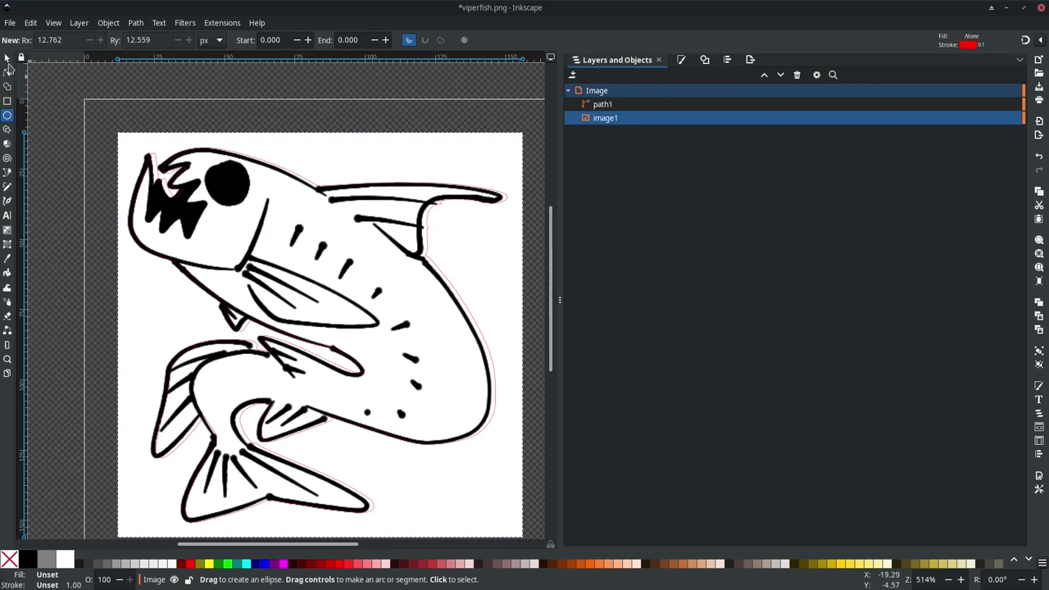
left_click(7, 58)
left_click_drag(231, 223, 241, 228)
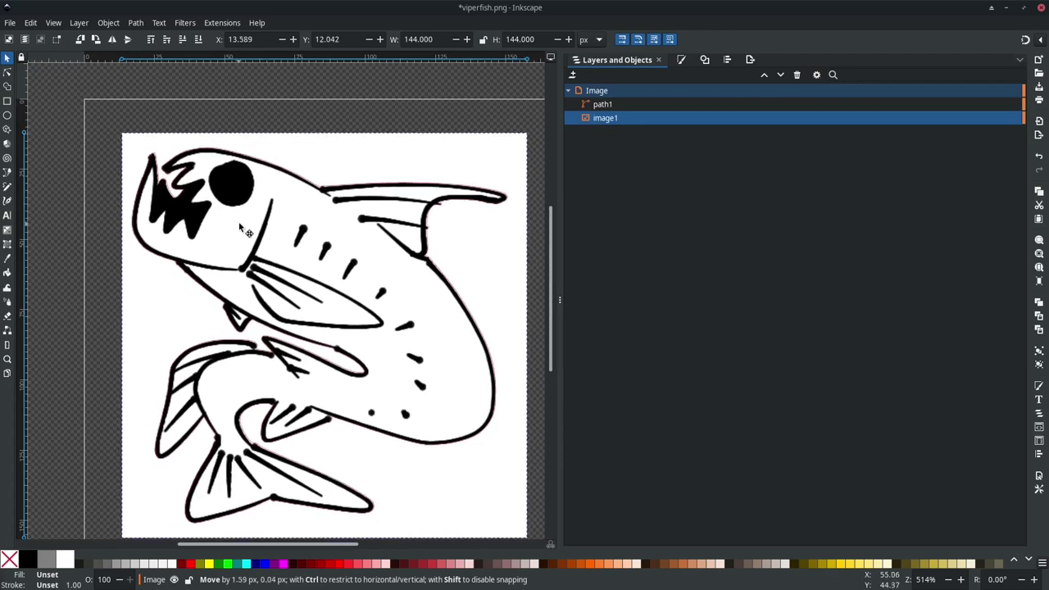
left_click_drag(246, 232, 247, 232)
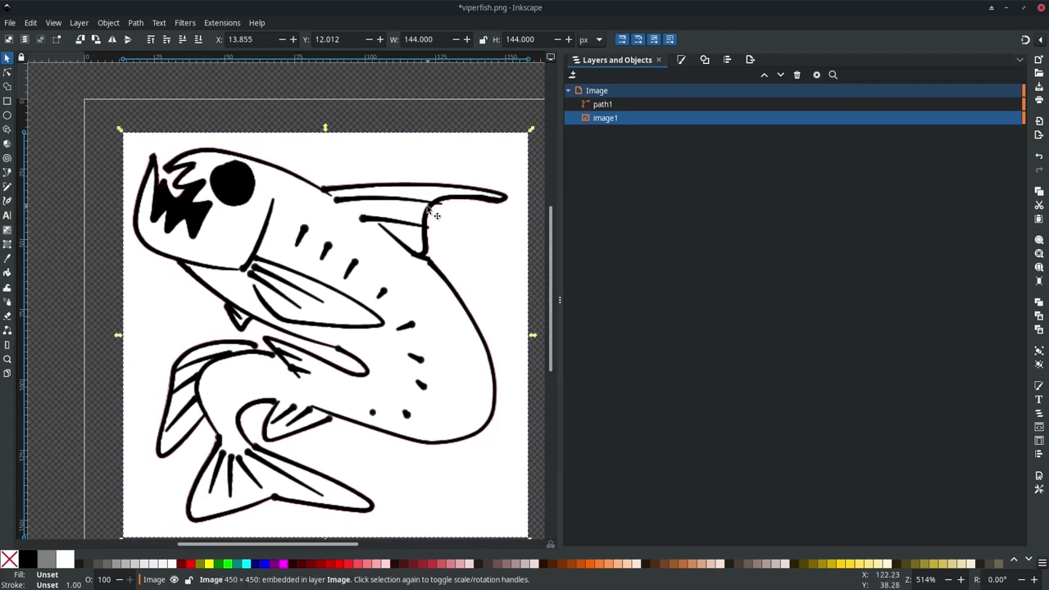
left_click(647, 108)
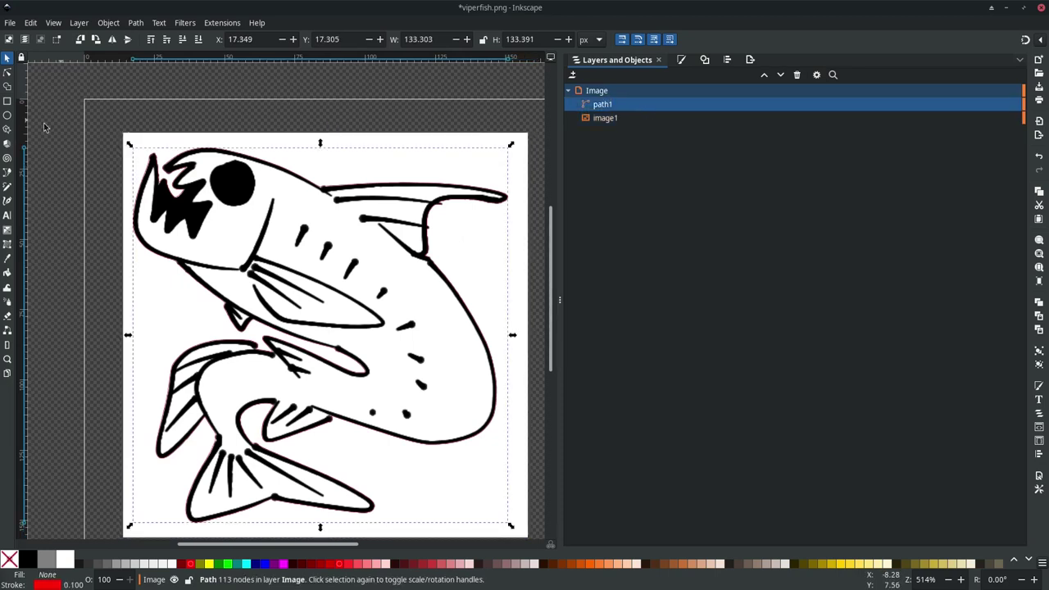
left_click(7, 116)
Step: Draw a small ellipse near the fish's upper-left and select it
left_click_drag(105, 117, 163, 173)
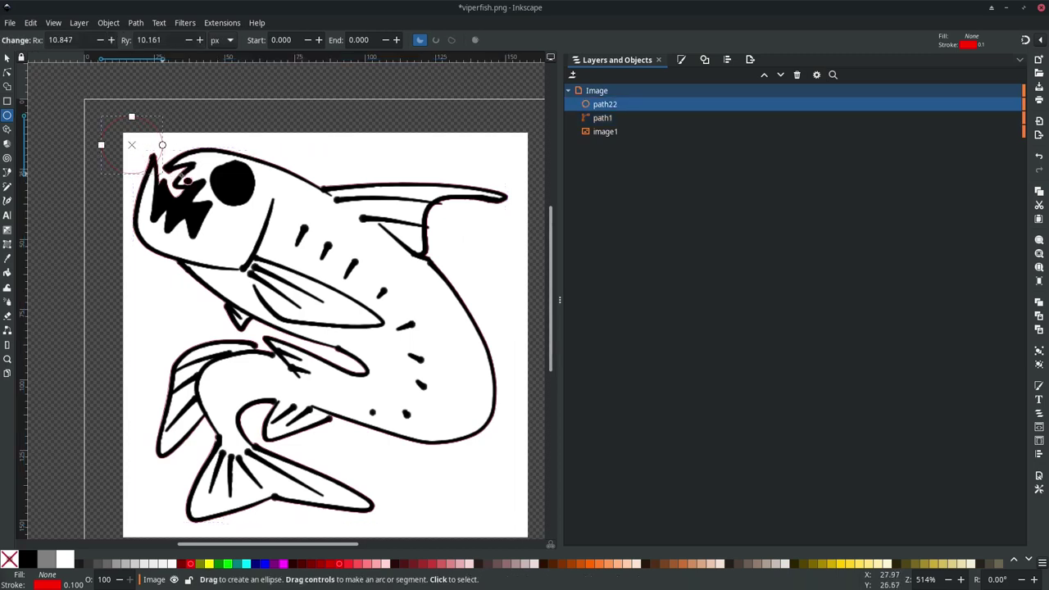
left_click(7, 59)
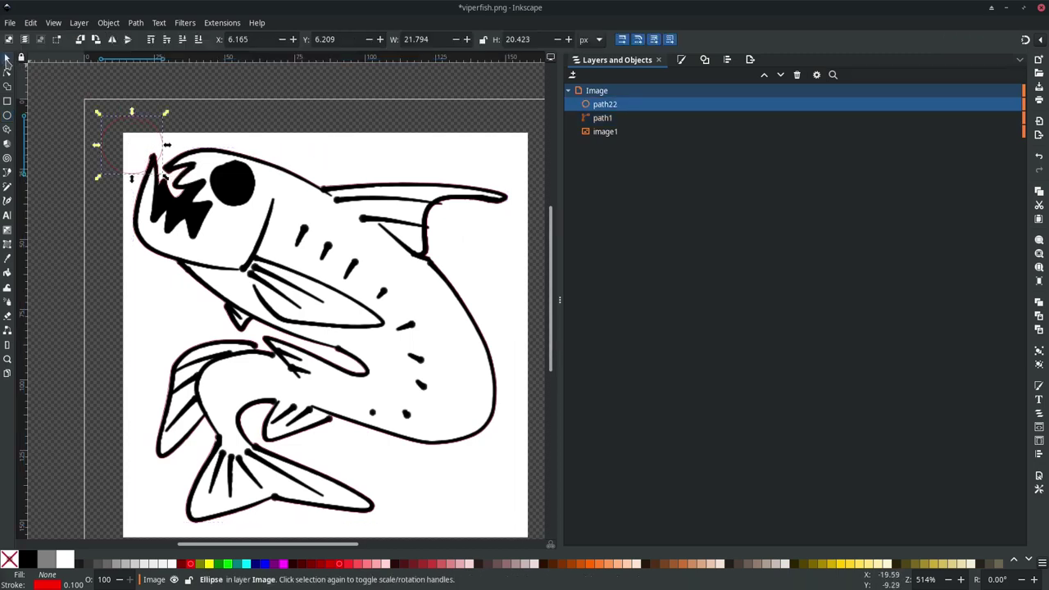
left_click(144, 141)
left_click(160, 133)
Step: Resize the ellipse to a 7 × 7 mm circle and drag it over the fish's head
left_click(440, 39)
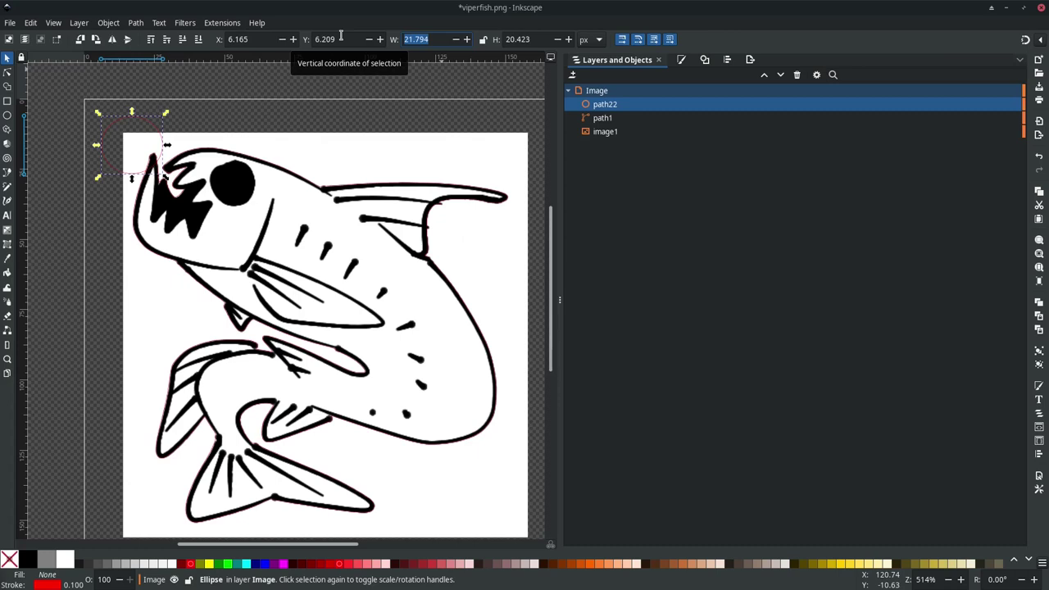
type("10")
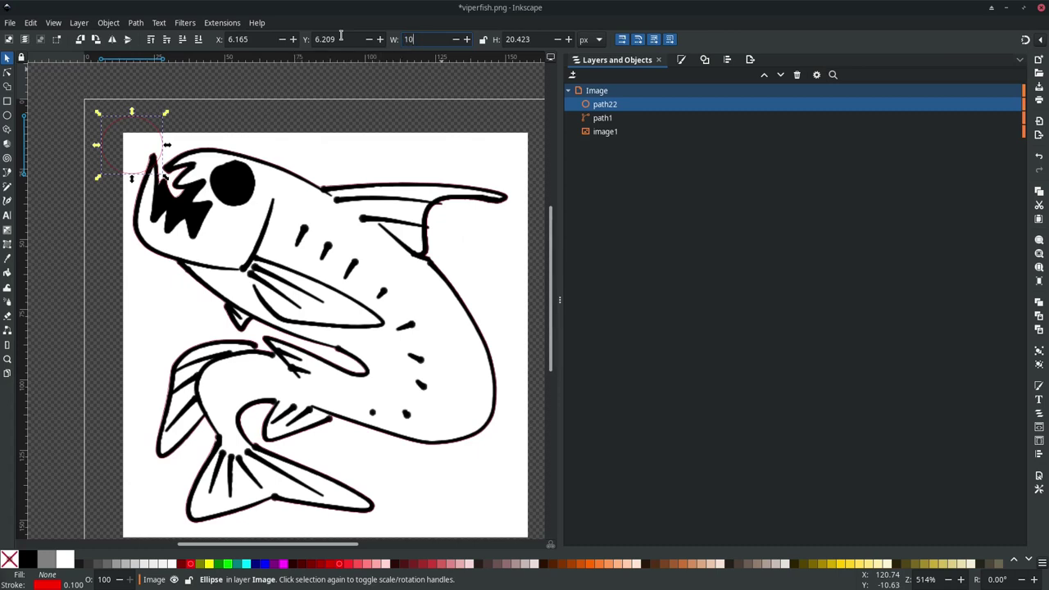
left_click(590, 39)
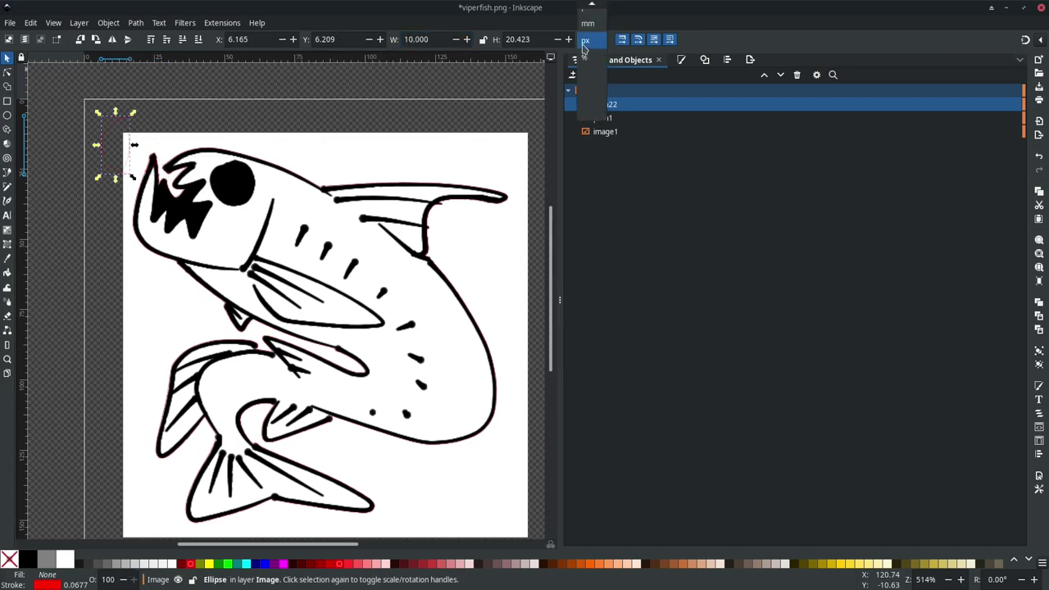
left_click(585, 33)
triple_click(448, 39)
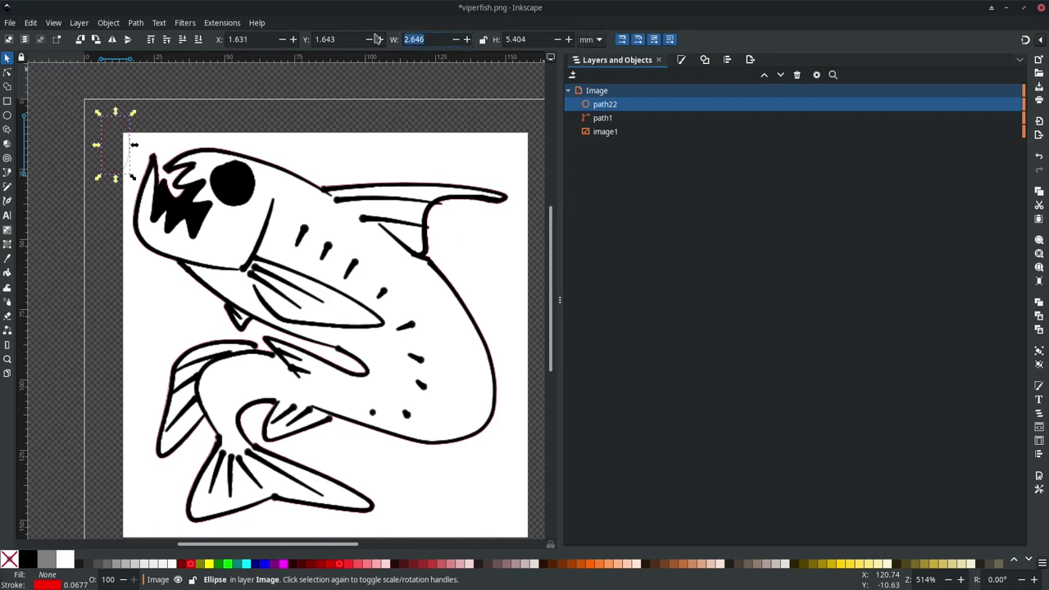
type("10")
key("Return")
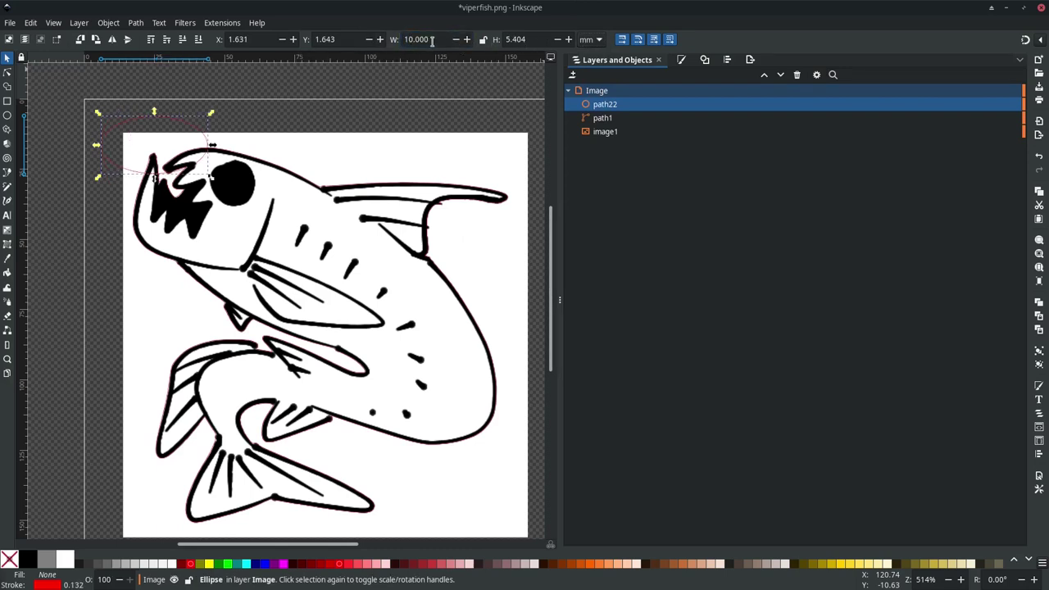
triple_click(433, 39)
type("7")
key("Tab")
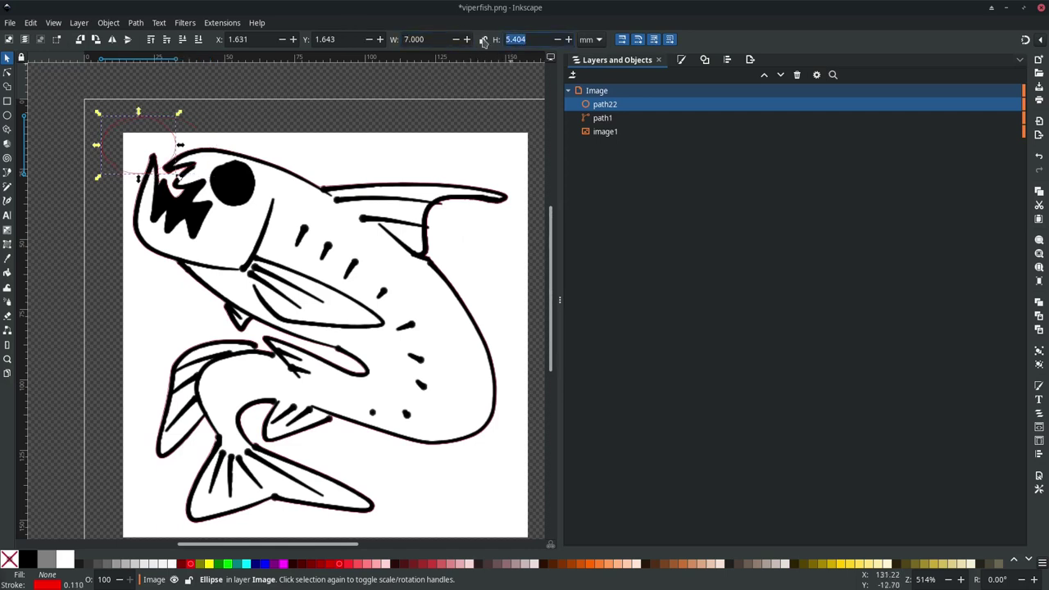
type("7")
key("Return")
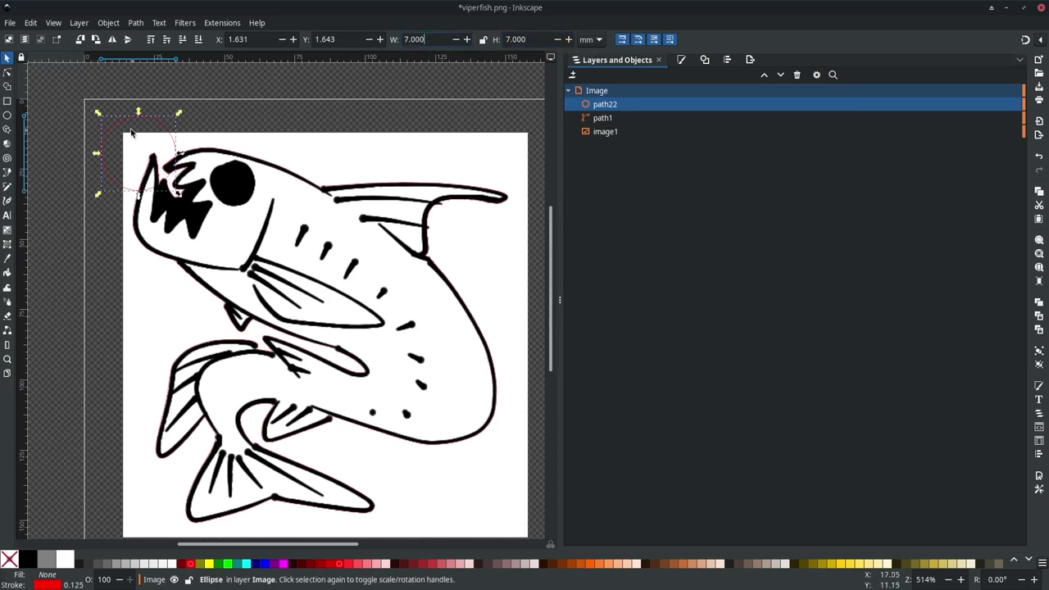
mouse_move(131, 133)
left_mouse_down()
mouse_move(127, 102)
mouse_move(150, 105)
left_mouse_up()
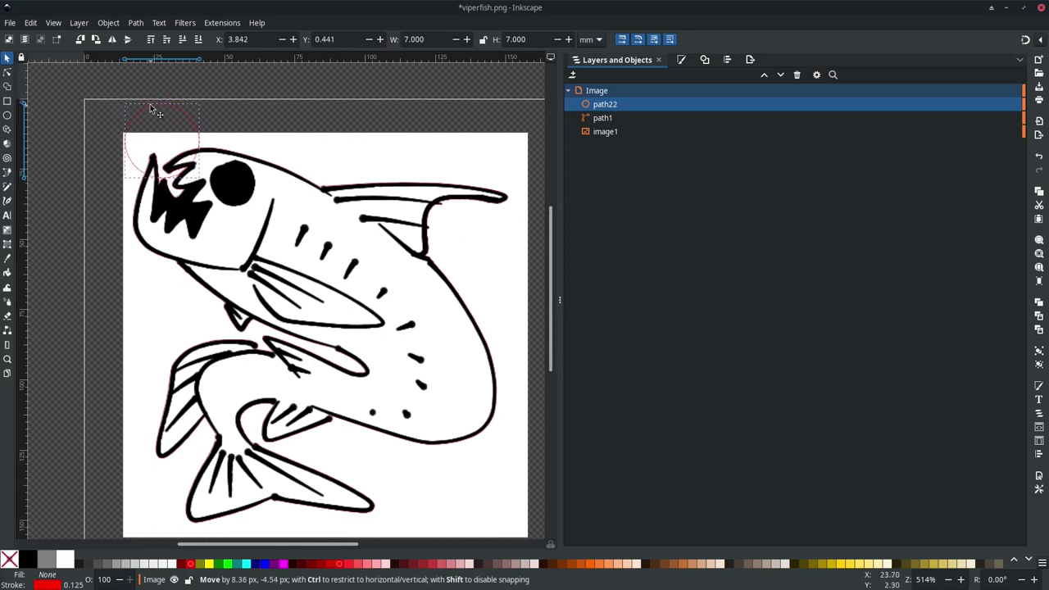
left_click_drag(150, 108, 150, 105)
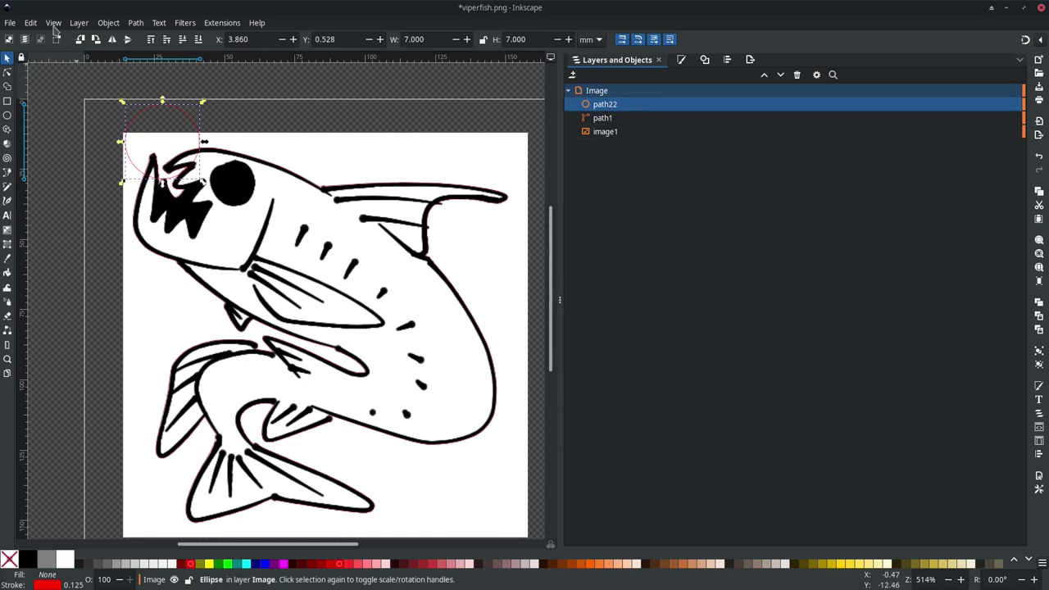
Step: Copy the 7 mm circle and paste it in place over path22 as path22-3
left_click(31, 22)
left_click(45, 98)
left_click(32, 22)
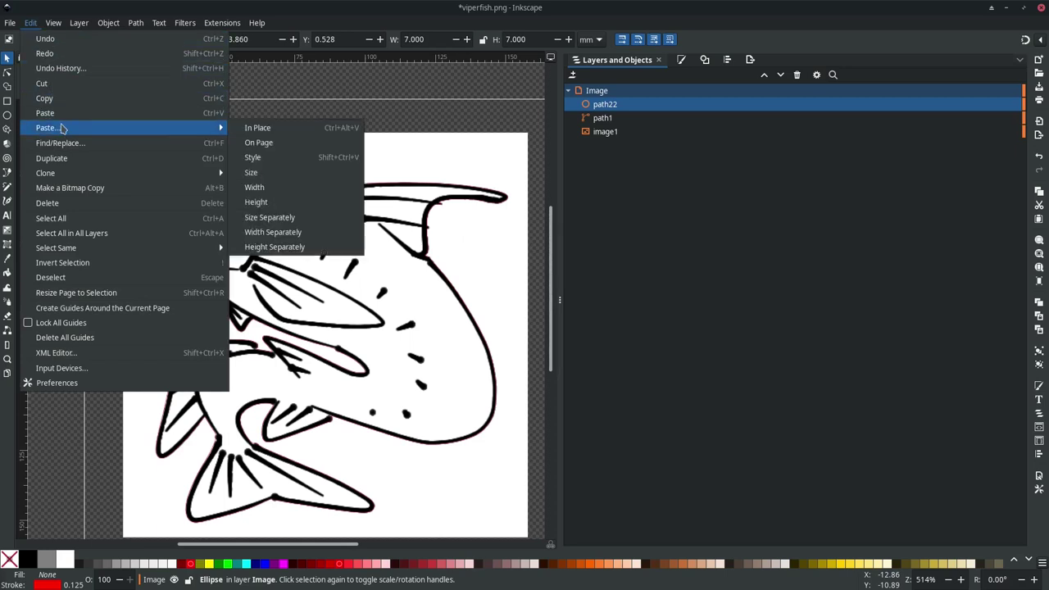
left_click(352, 12)
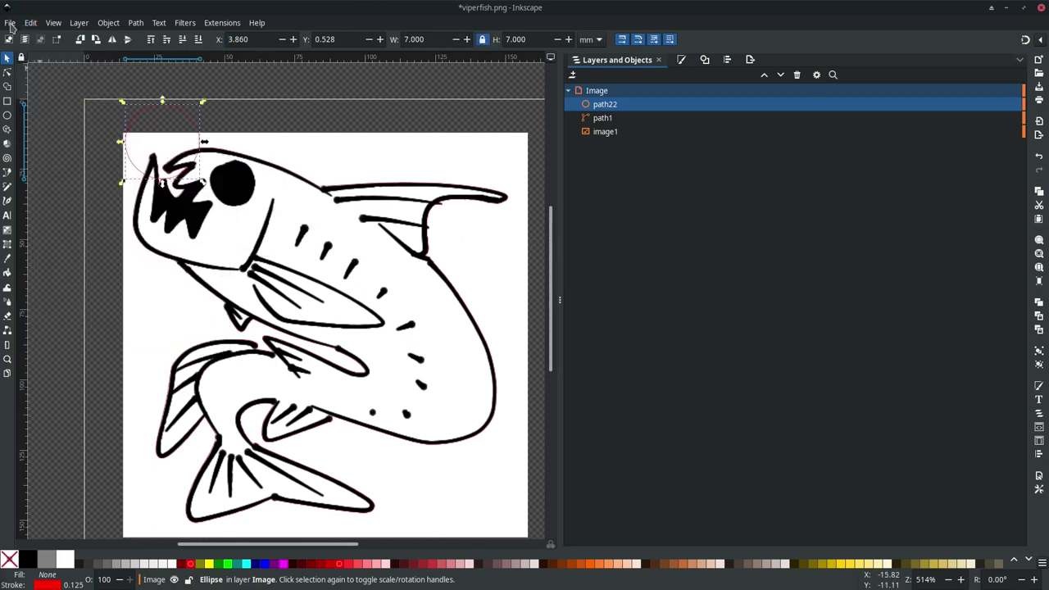
left_click(10, 23)
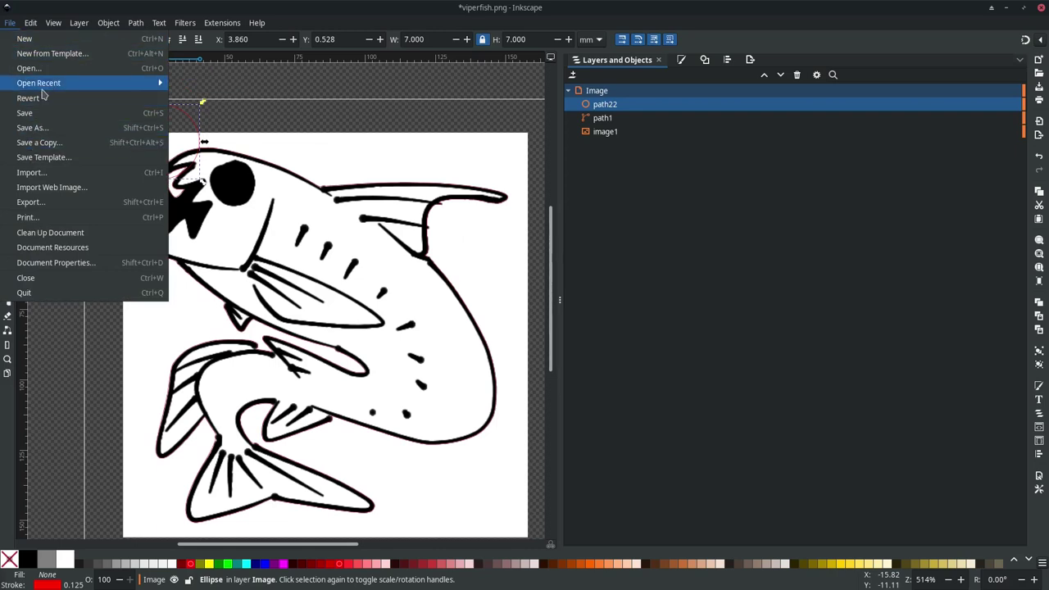
left_click(31, 23)
left_click(45, 98)
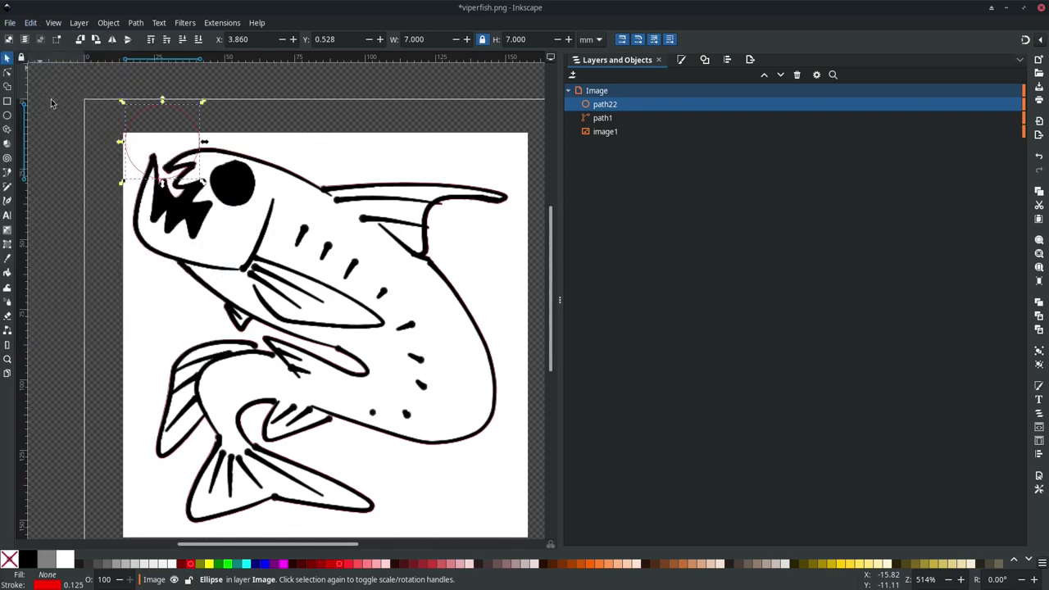
left_click(33, 23)
mouse_move(48, 128)
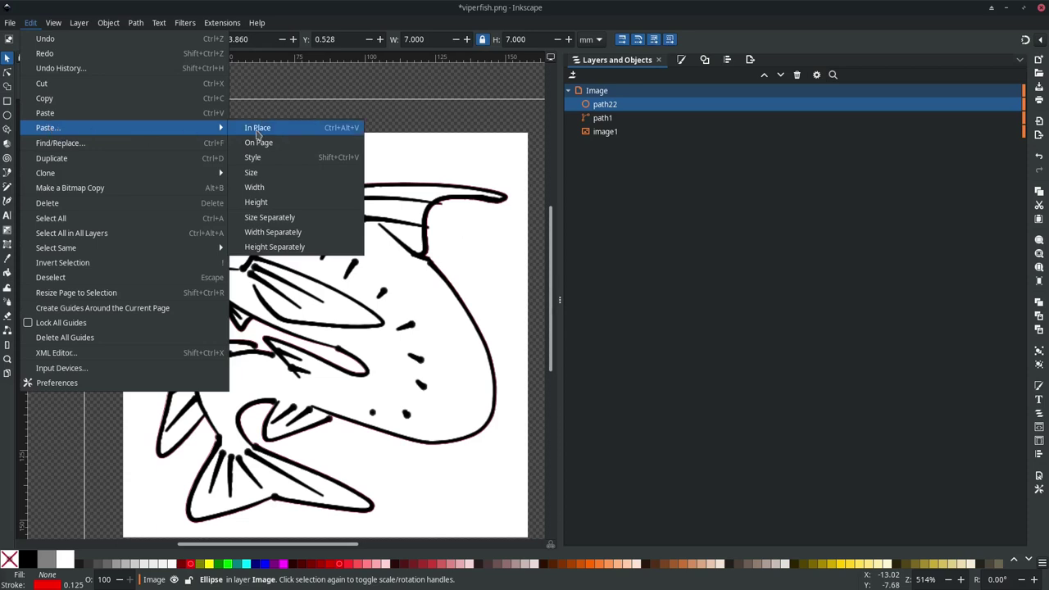
left_click(257, 129)
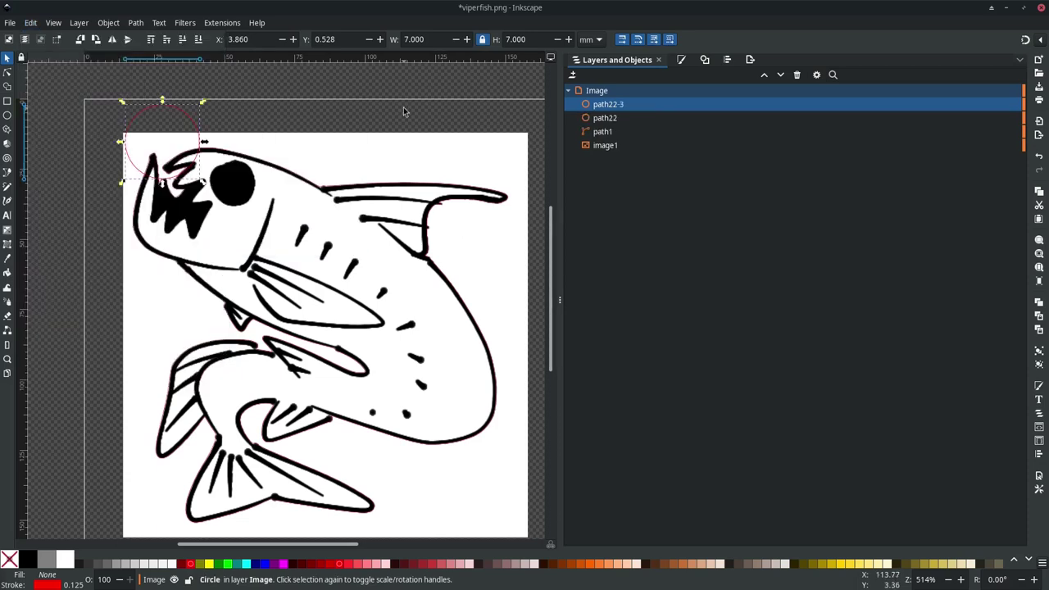
left_click(424, 39)
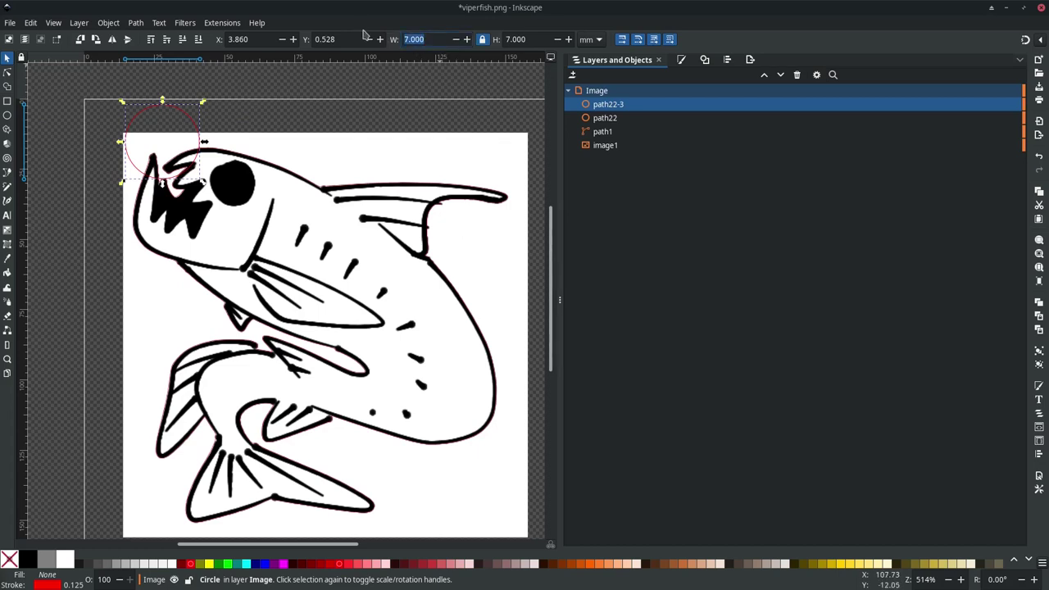
Step: Shrink the copy to 4 mm and centre it on the 7 mm circle, relative to first selected
type("4")
key("Tab")
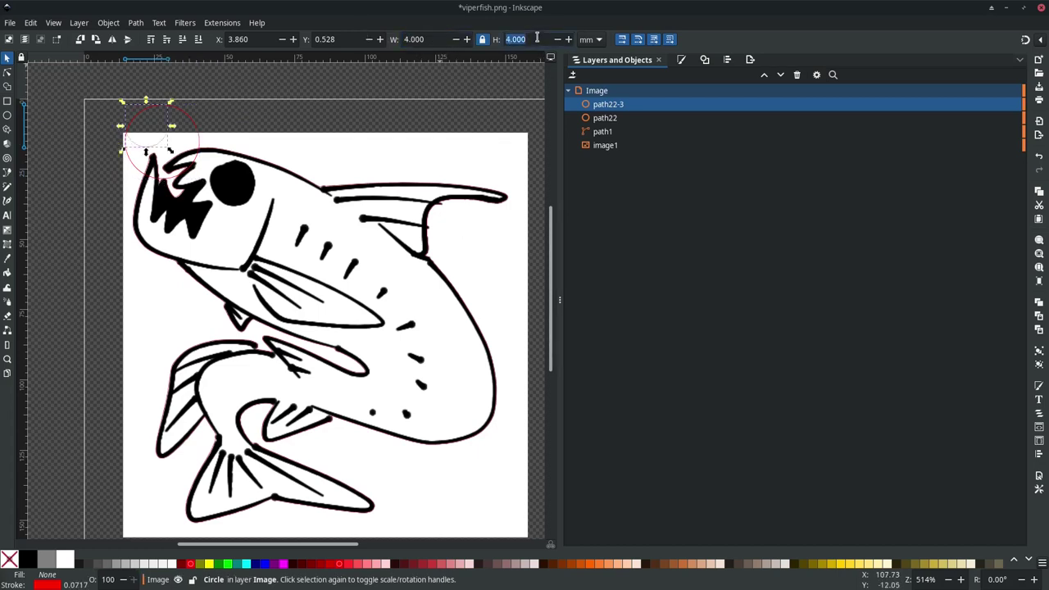
mouse_move(608, 104)
left_click(610, 121, "shift")
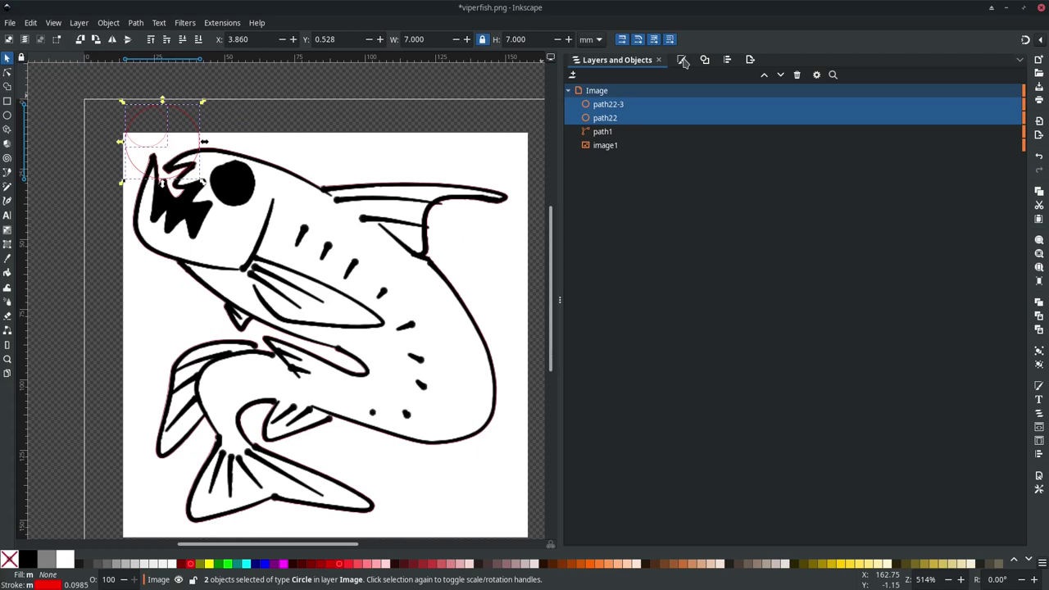
left_click(728, 62)
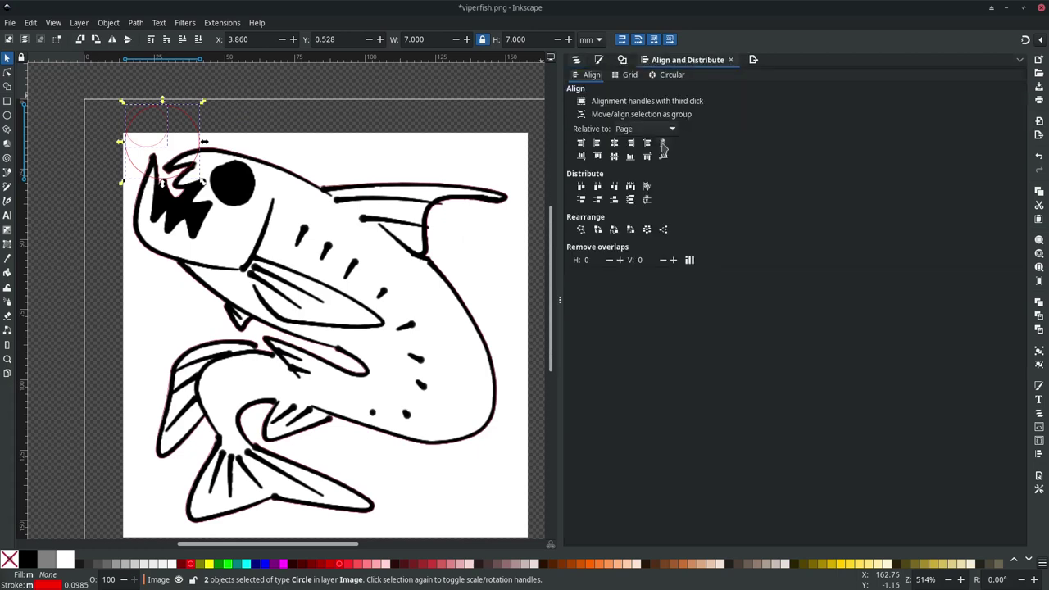
left_click(633, 131)
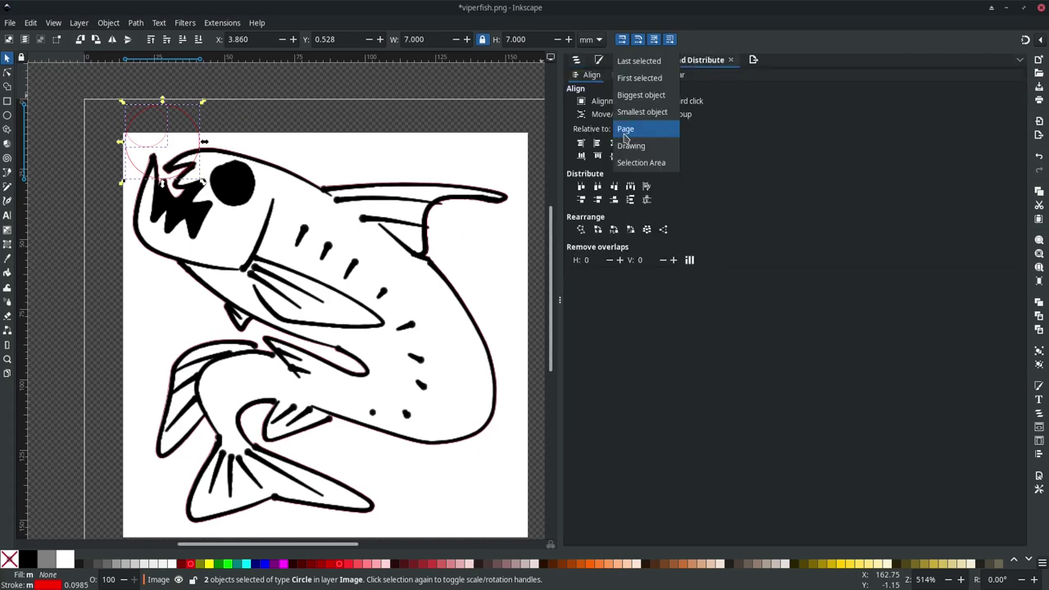
left_click(636, 78)
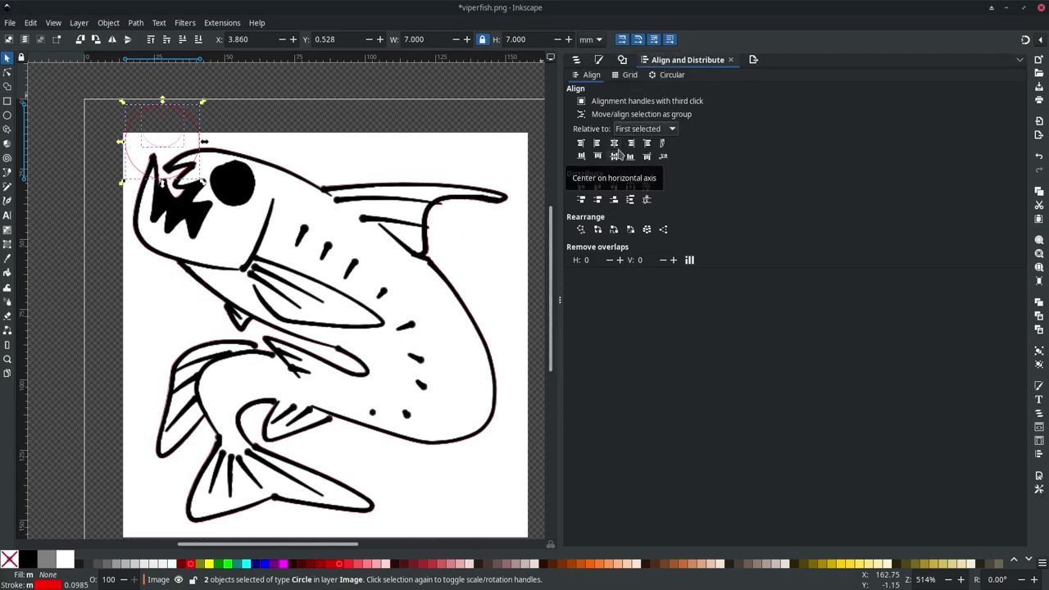
left_click(617, 157)
Step: Select the small inner circle and the outer circle together in Layers and Objects
left_click(578, 60)
left_click(633, 106)
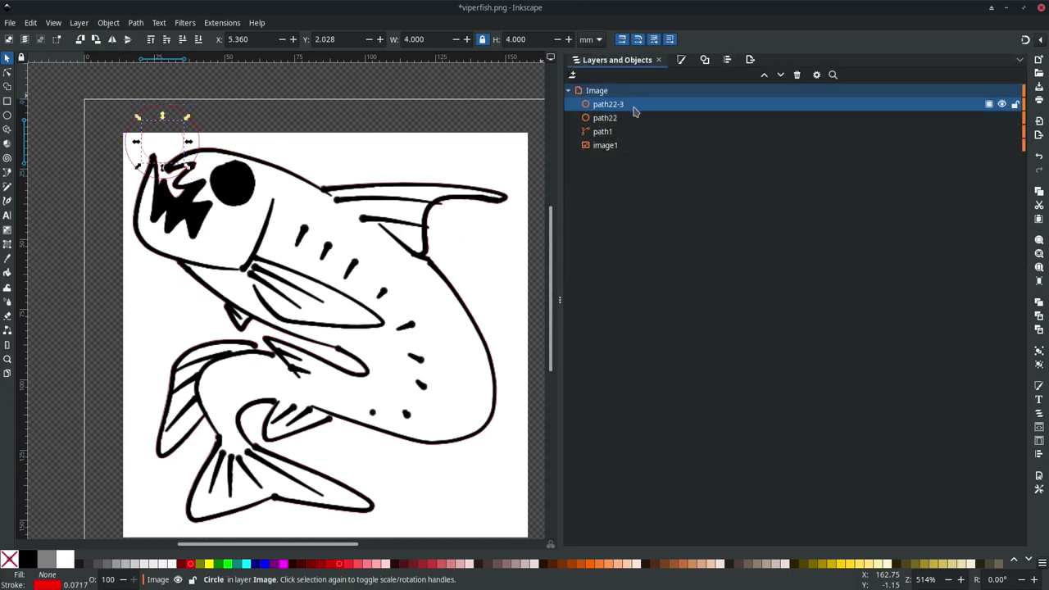
left_click(634, 119, "shift")
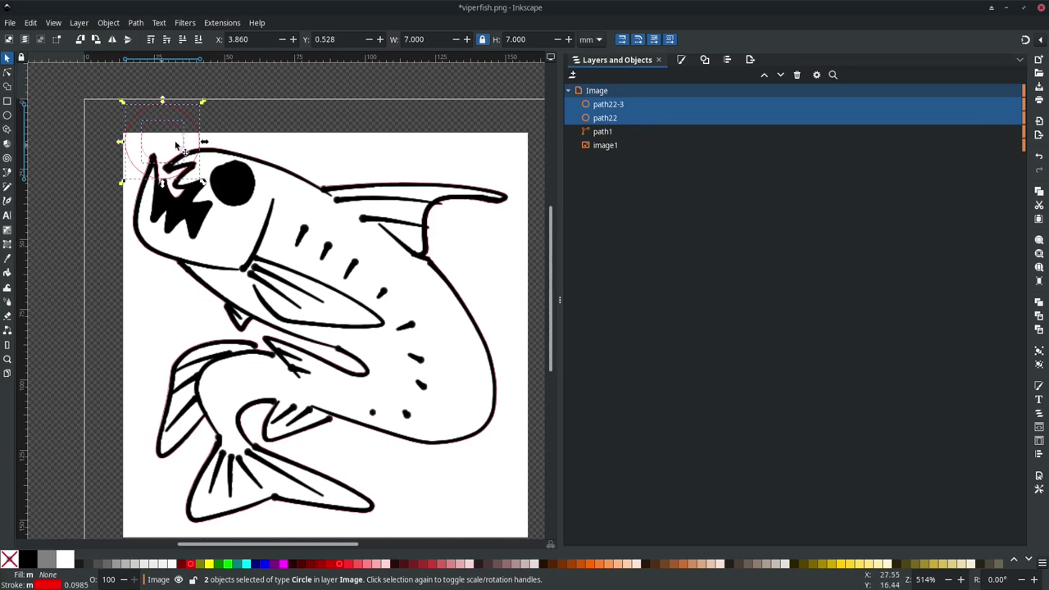
Step: Move both circles together up above the fish's snout
left_click_drag(171, 148, 164, 147)
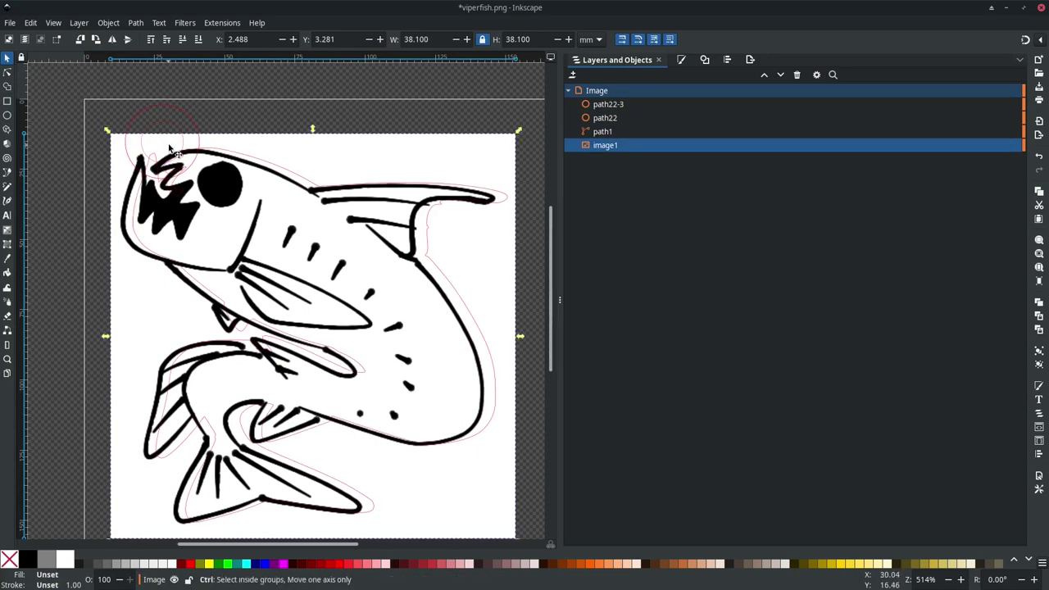
key("ctrl+z")
left_click(644, 104)
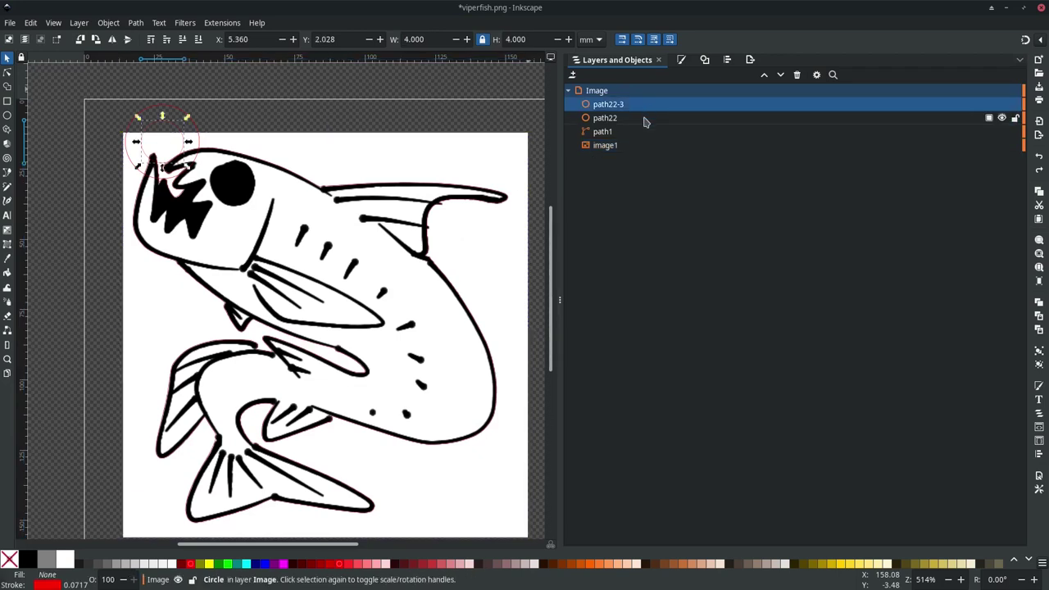
left_click(644, 119, "shift")
left_click_drag(164, 125, 112, 127)
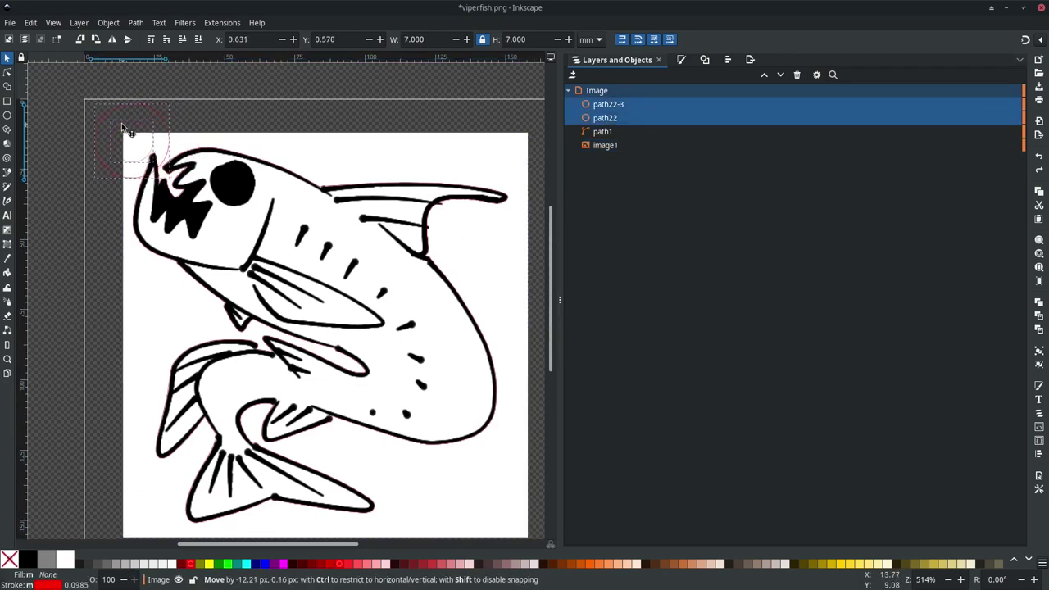
left_click_drag(112, 127, 164, 104)
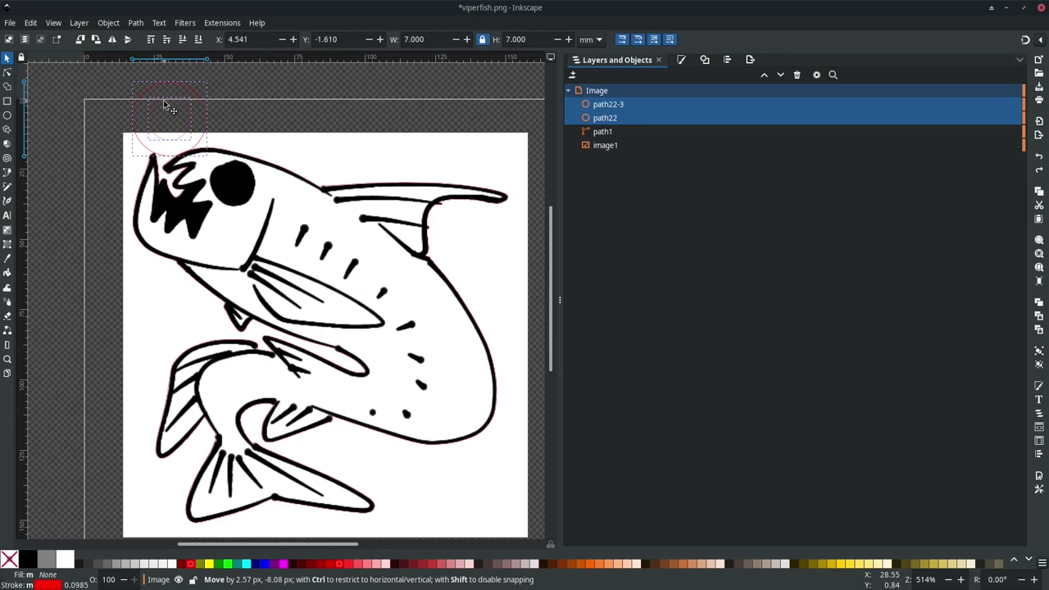
left_click_drag(163, 100, 163, 100)
left_click(335, 101)
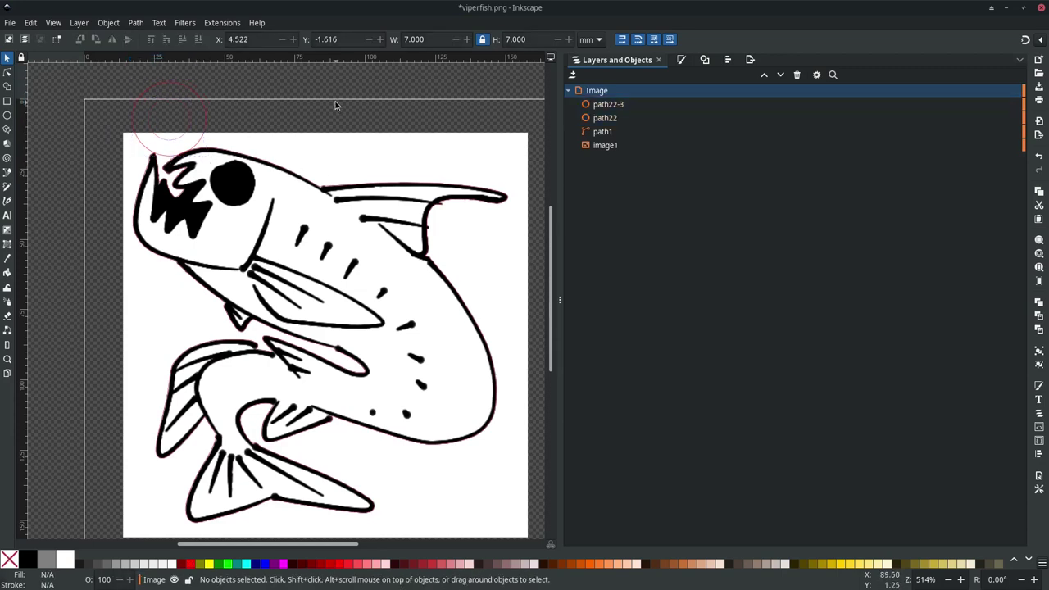
Step: Select everything and shift the whole drawing a few millimetres down and right on the page
key("ctrl+a")
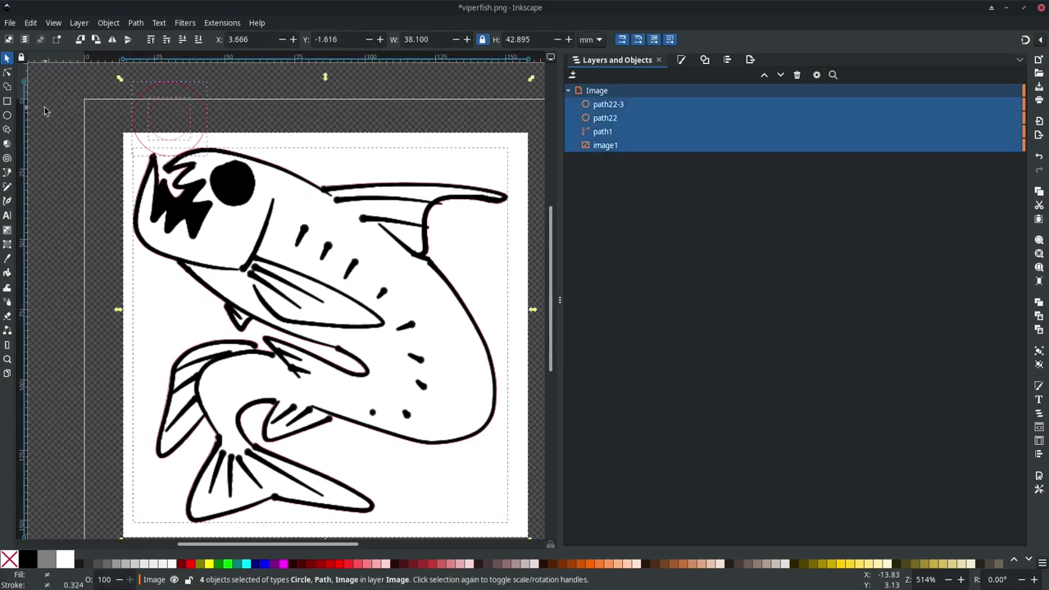
left_click(949, 580)
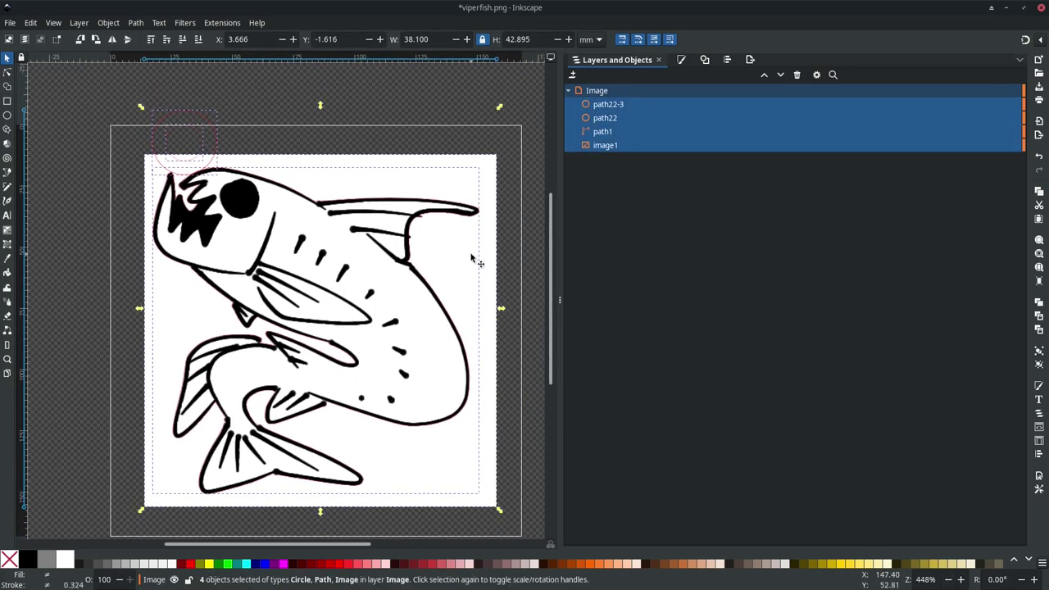
left_click_drag(239, 166, 251, 183)
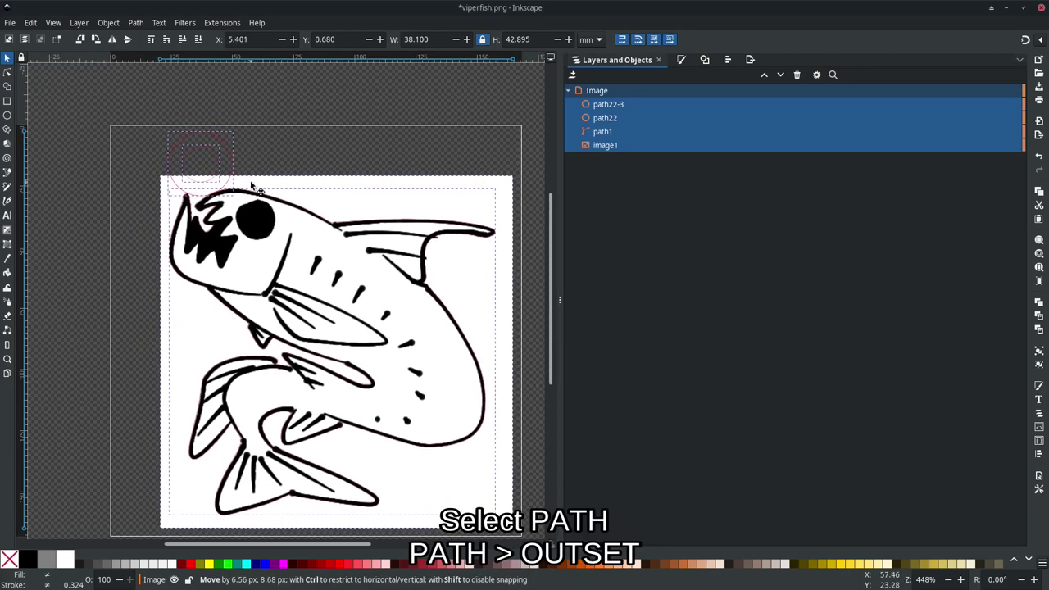
left_click_drag(252, 185, 259, 193)
left_click(289, 89)
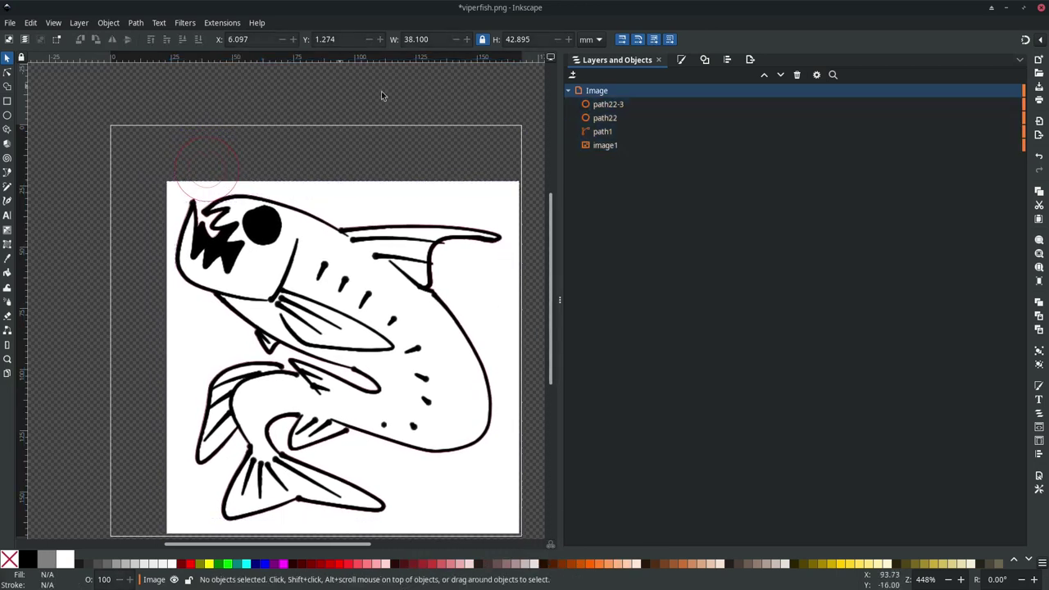
Step: Outset the outer circle path22 and fish outline path1, then union them into one path
left_click(633, 120)
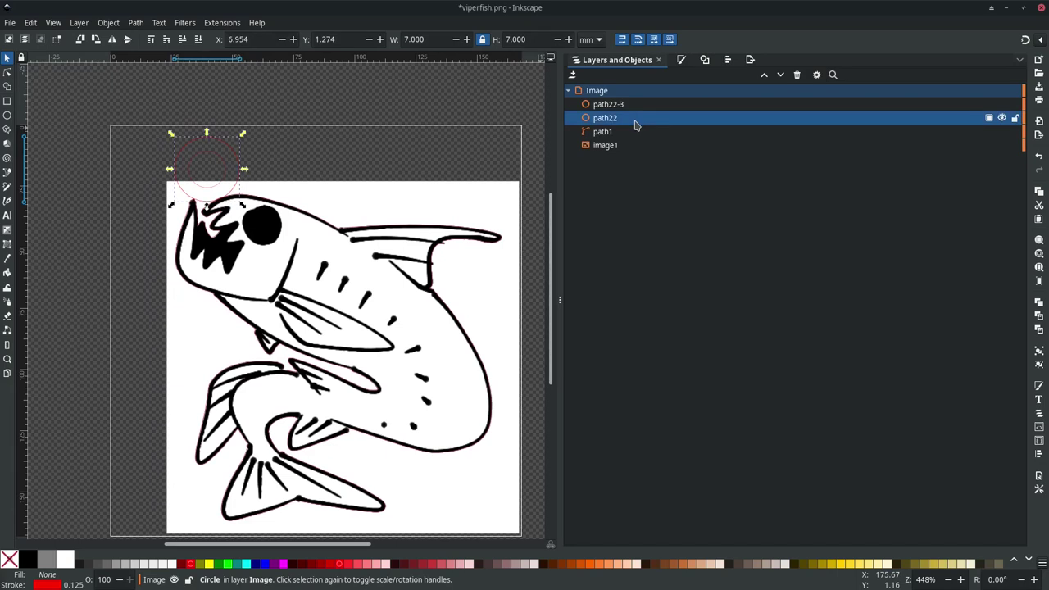
left_click(640, 134, "shift")
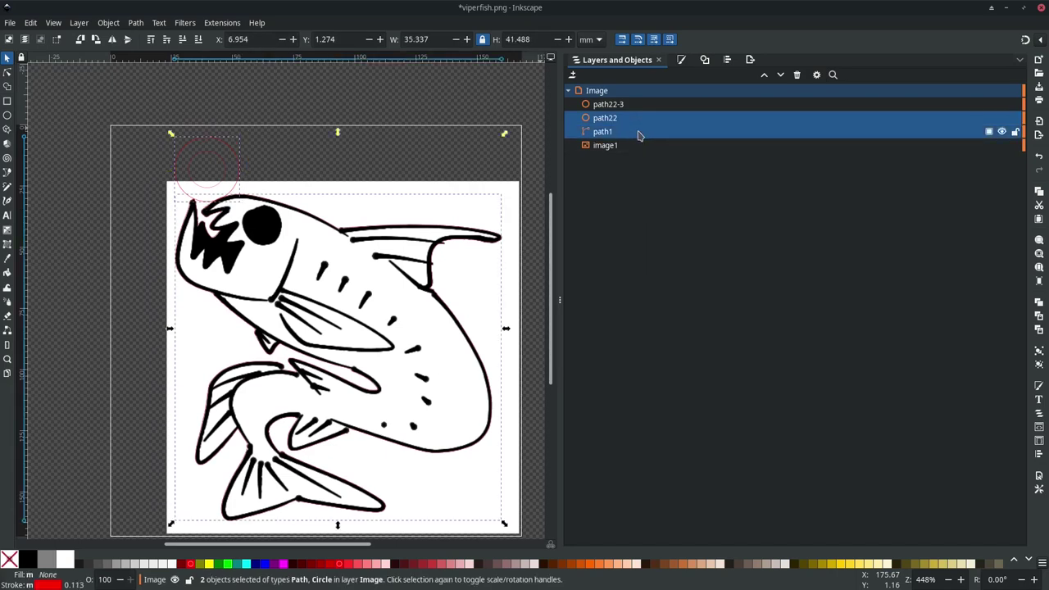
left_click(108, 23)
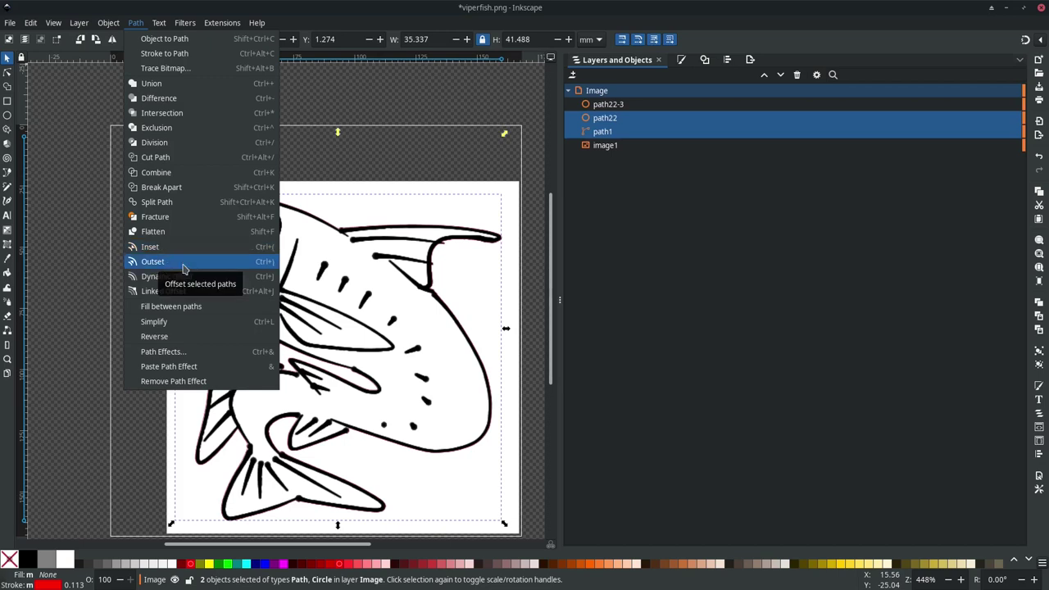
left_click(184, 263)
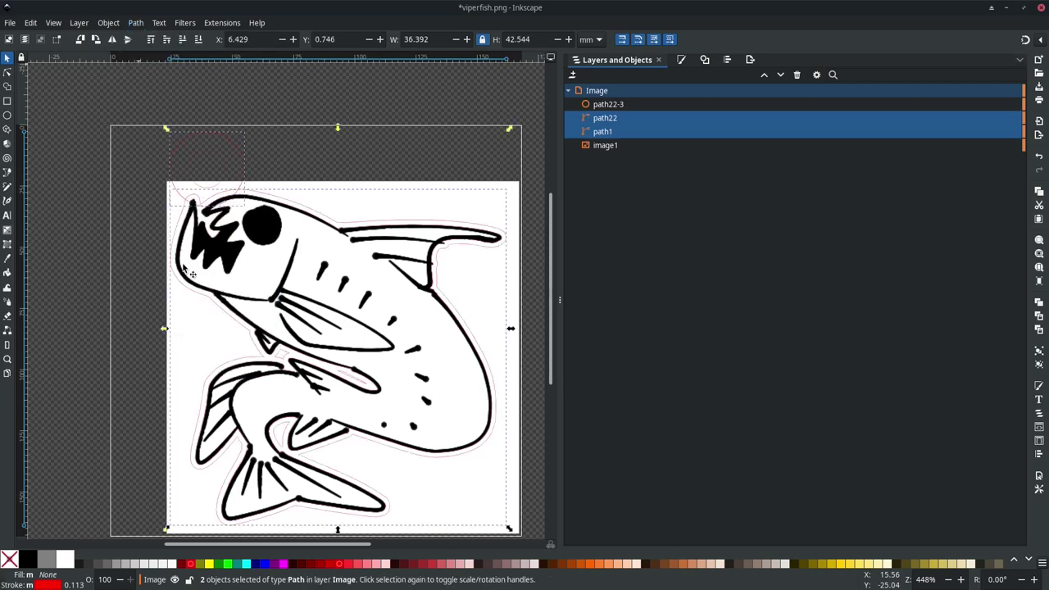
left_click(119, 24)
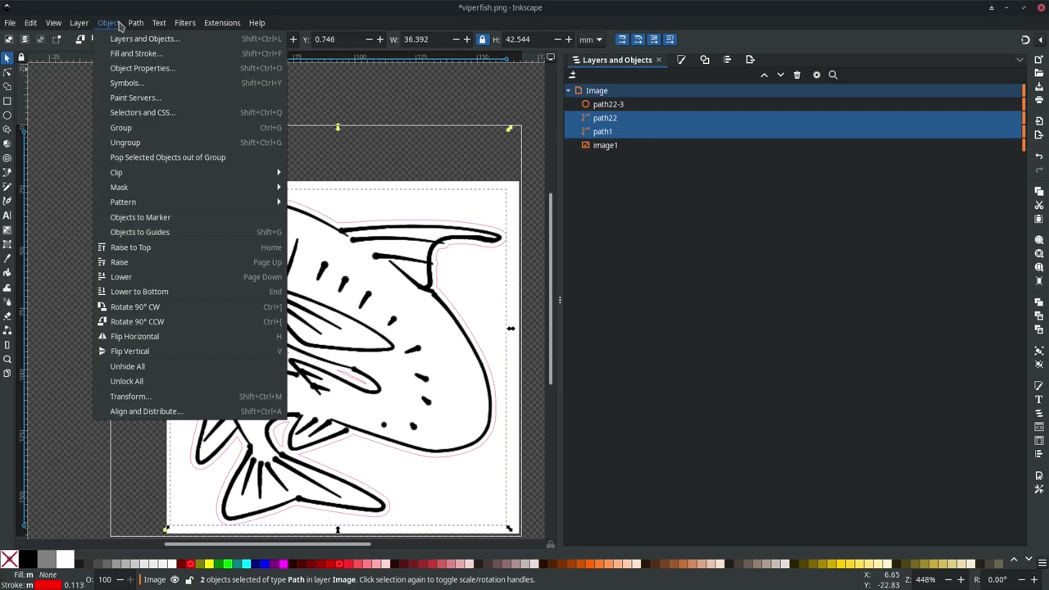
left_click(134, 23)
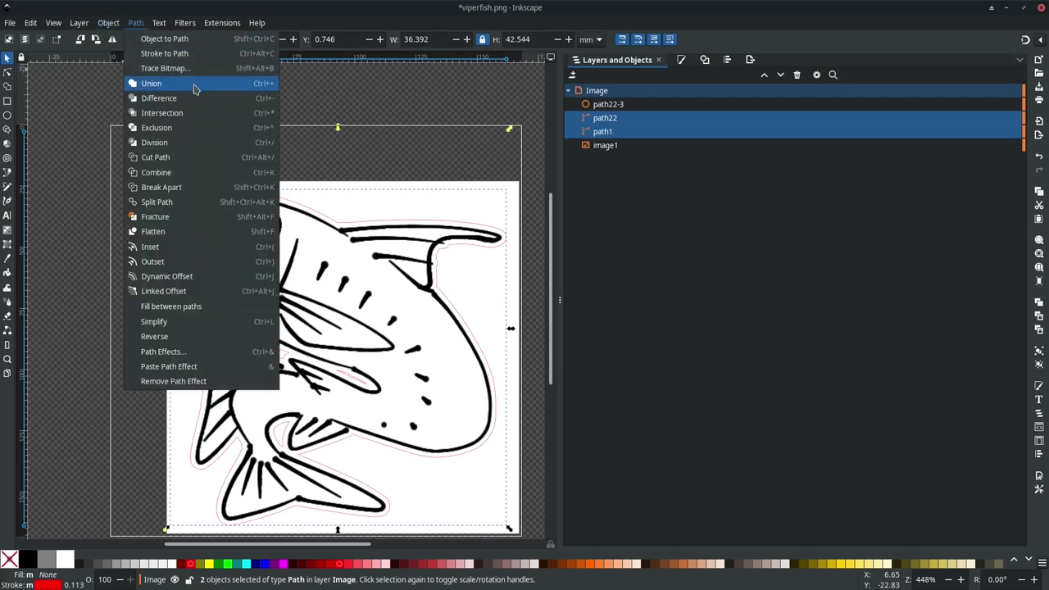
left_click(195, 85)
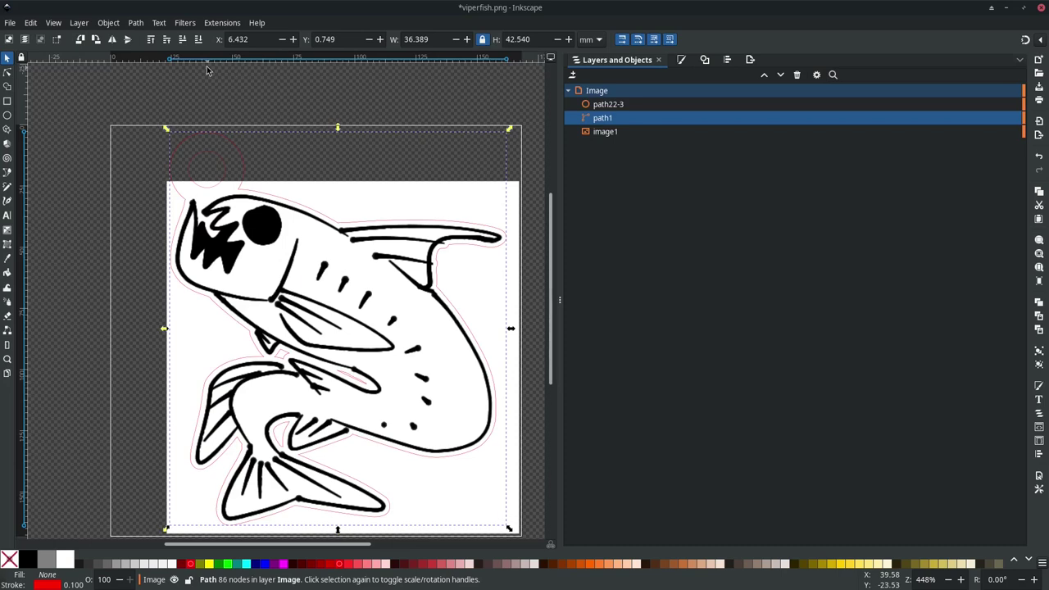
left_click(135, 22)
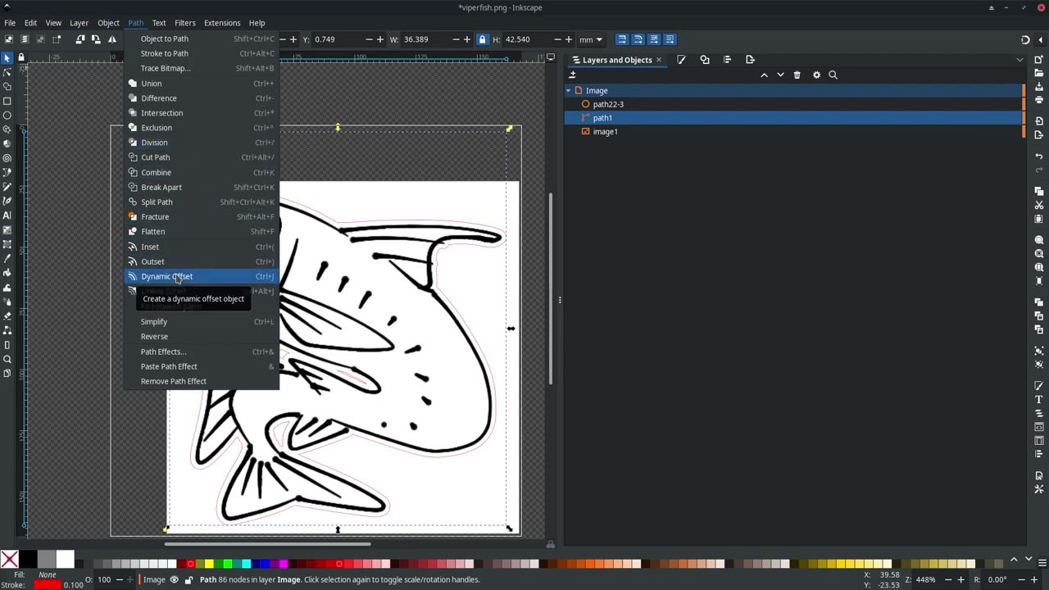
Step: Break apart the merged outline and delete the stray pieces path22, path23 and path24
left_click(215, 189)
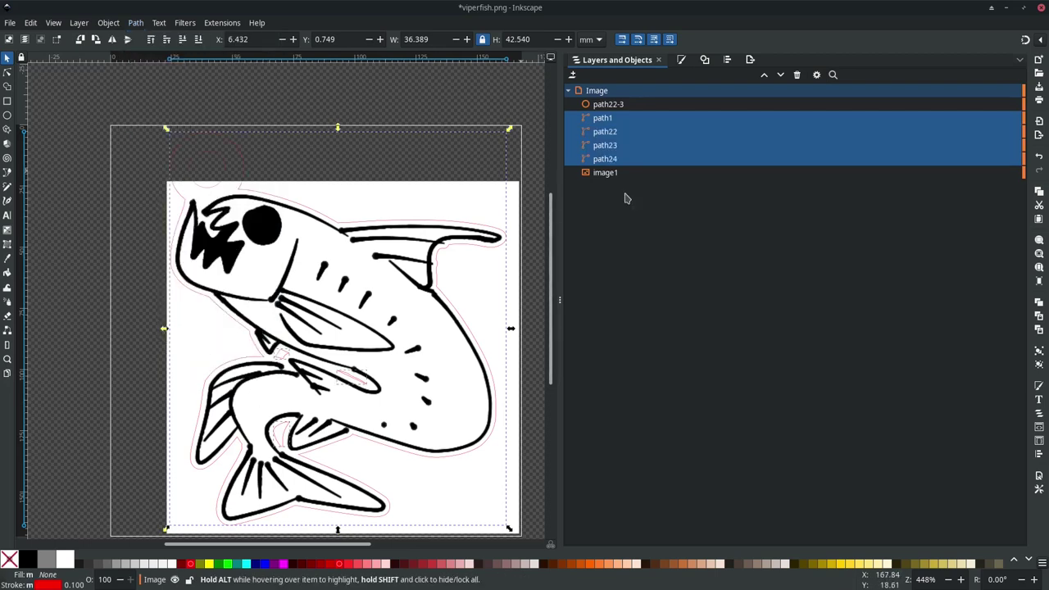
left_click(639, 148)
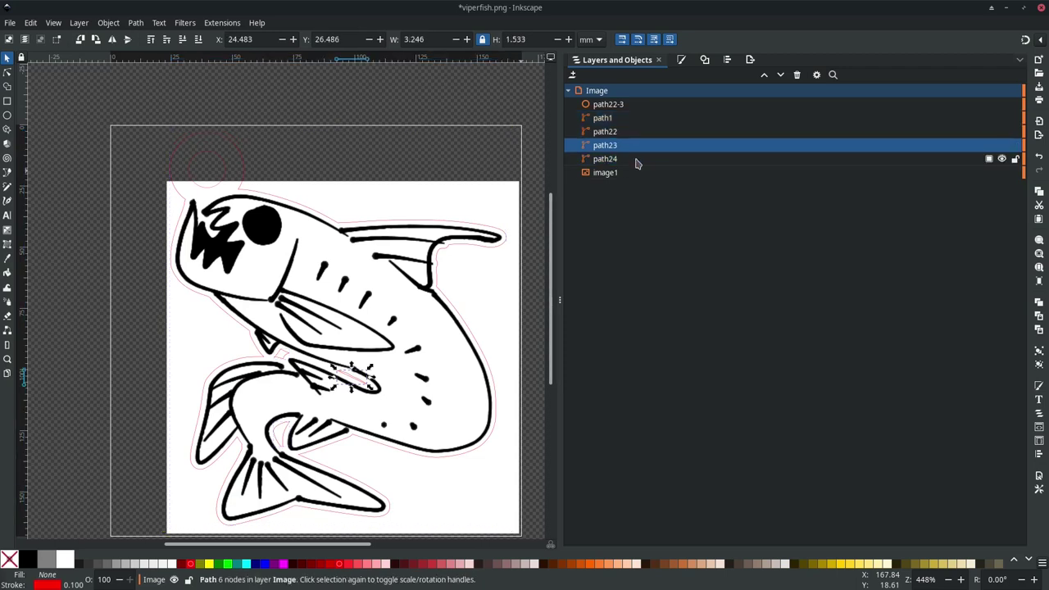
left_click(638, 159, "shift")
left_click(628, 136, "shift")
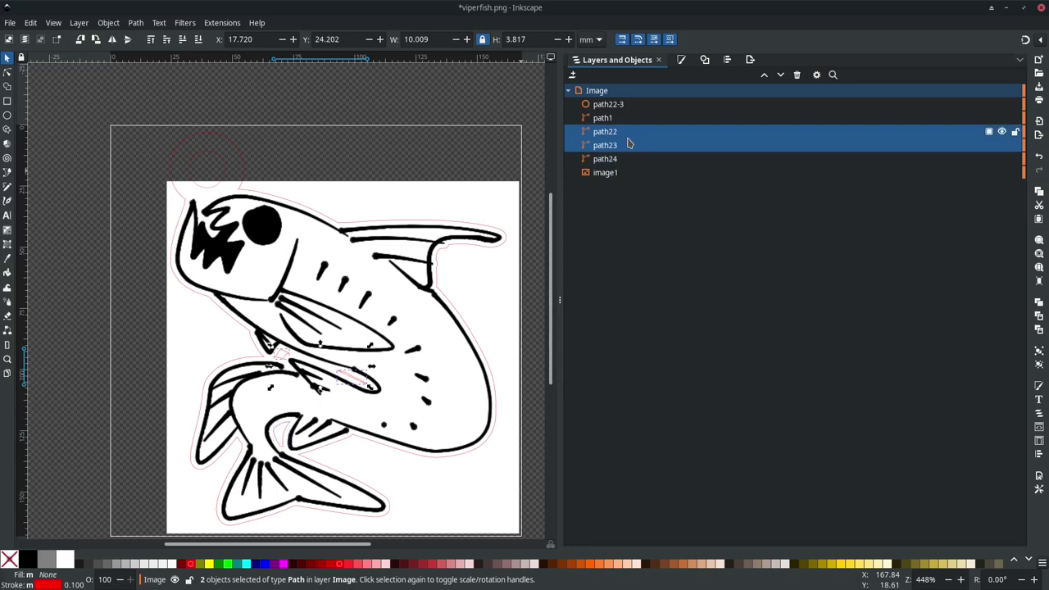
key("Delete")
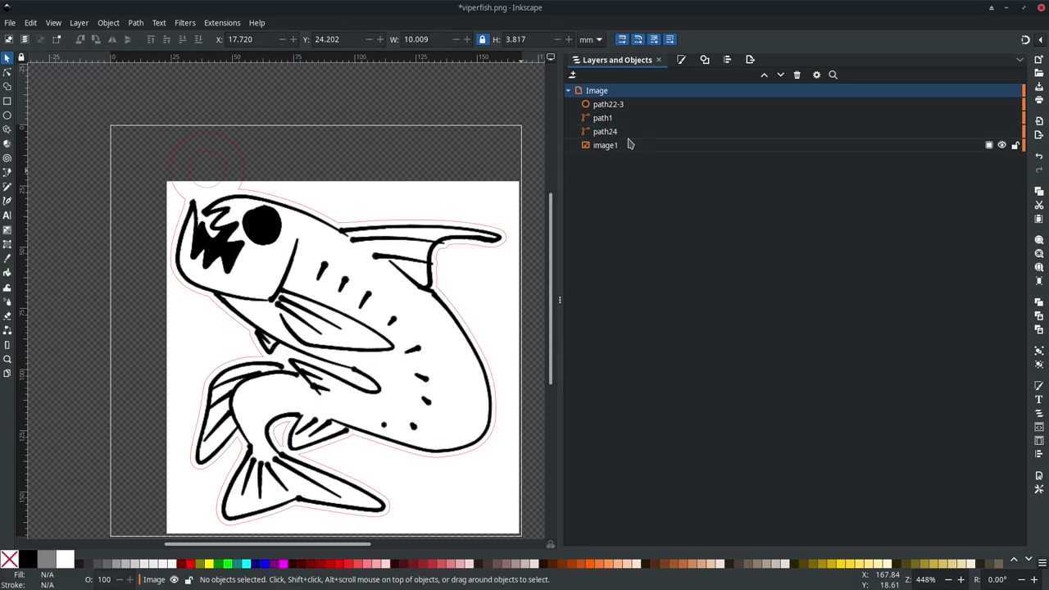
left_click(627, 133)
key("Delete")
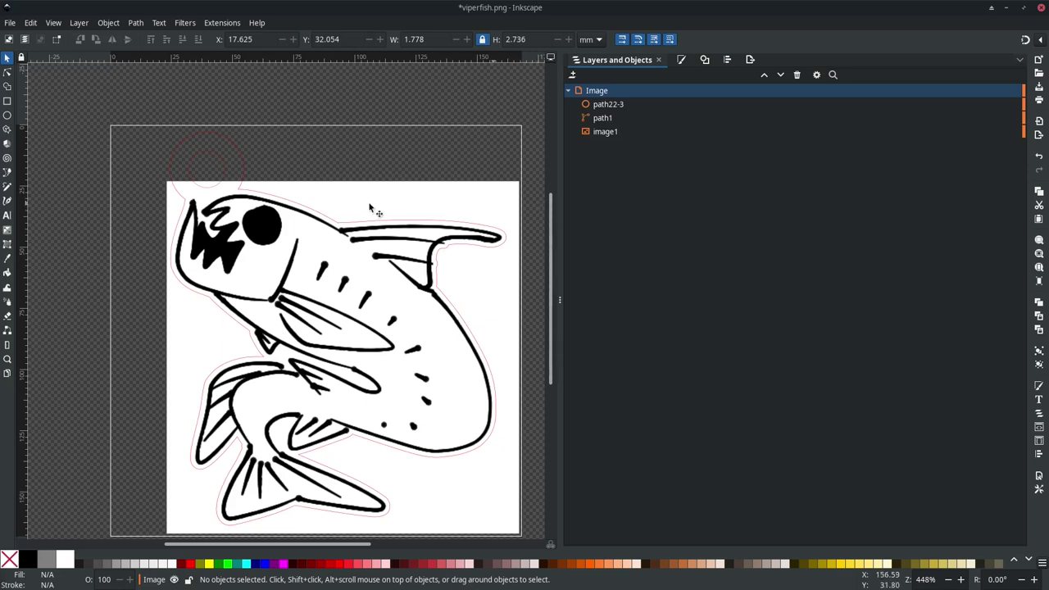
left_click(11, 23)
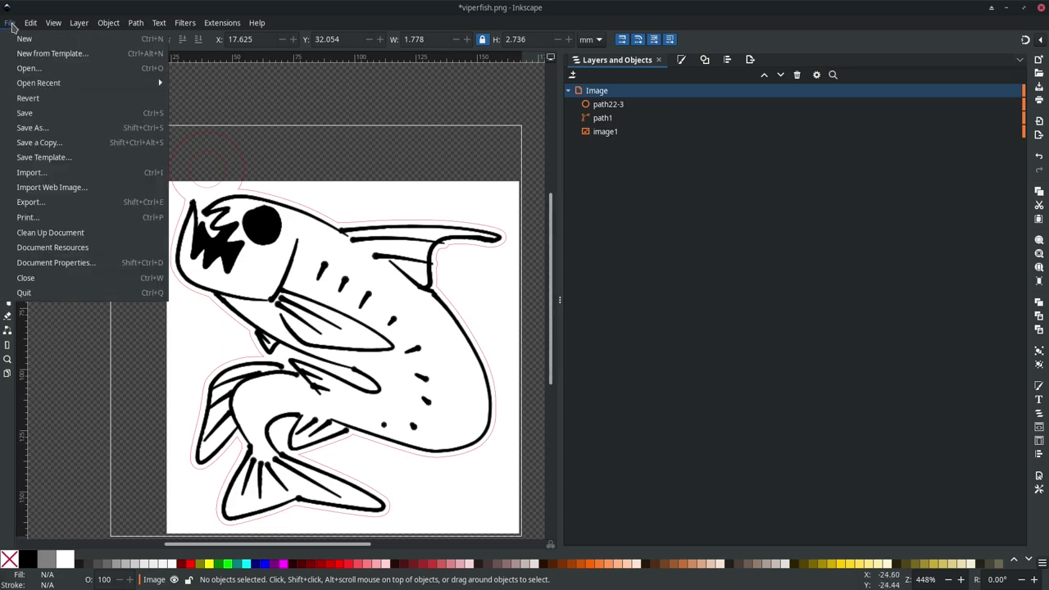
Step: Export the drawing to the Desktop as viperfish.svg using the Inkscape SVG (*.svg) format
left_click(31, 202)
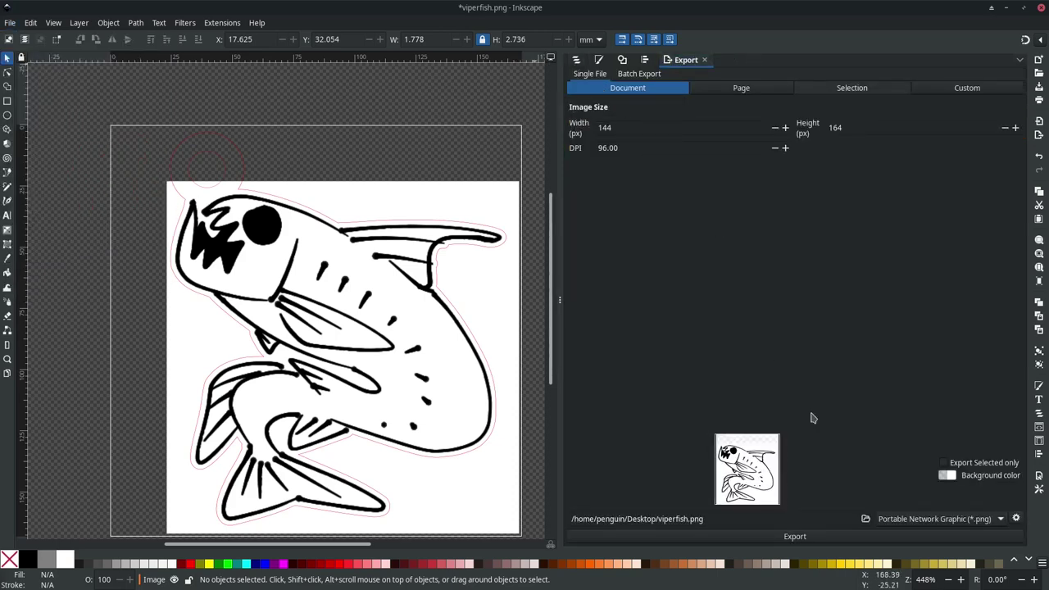
left_click(893, 520)
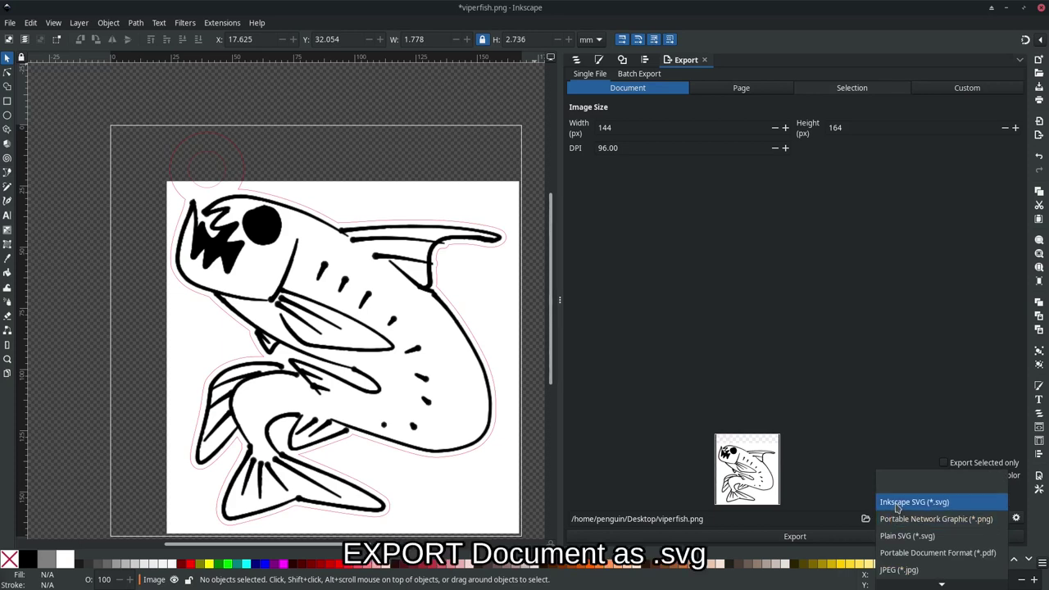
left_click(898, 503)
left_click(816, 537)
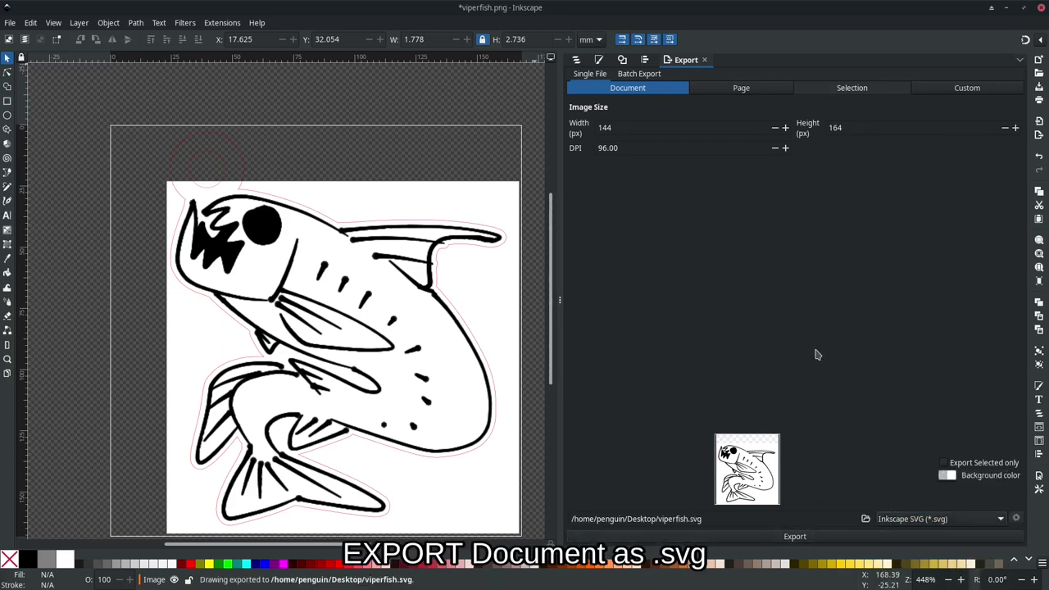